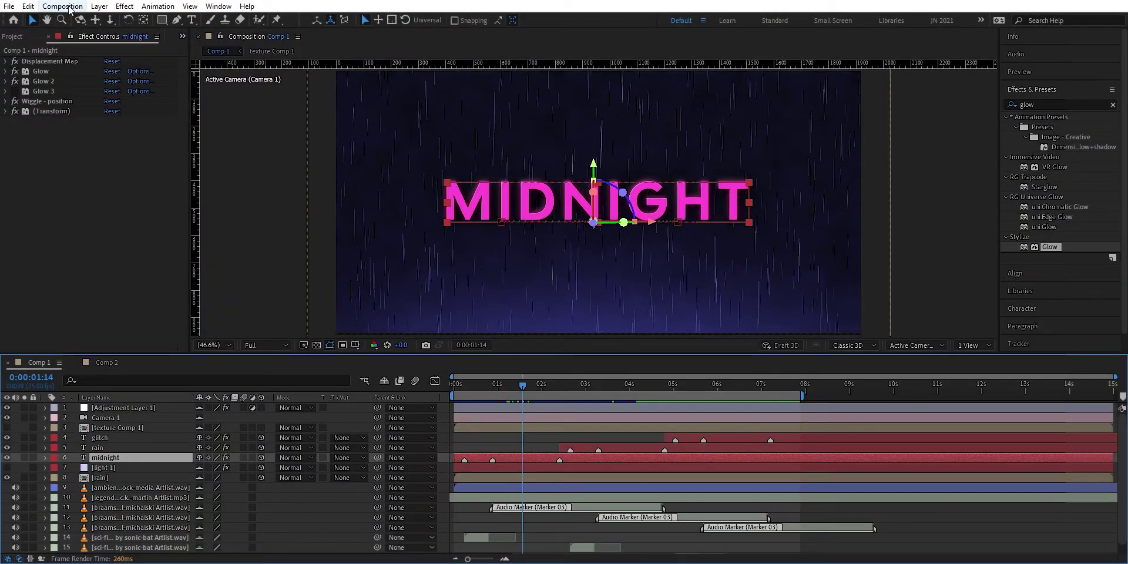
- Create a new composition with the Youtube format preset at 25 fps, accepting the existing settings
click(63, 6)
click(187, 22)
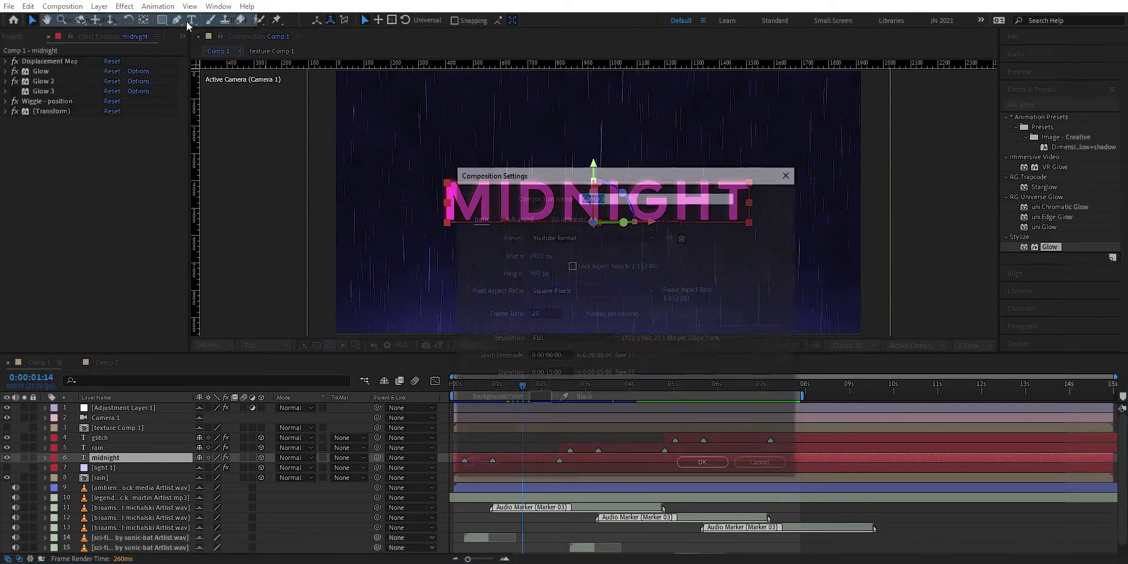
click(704, 466)
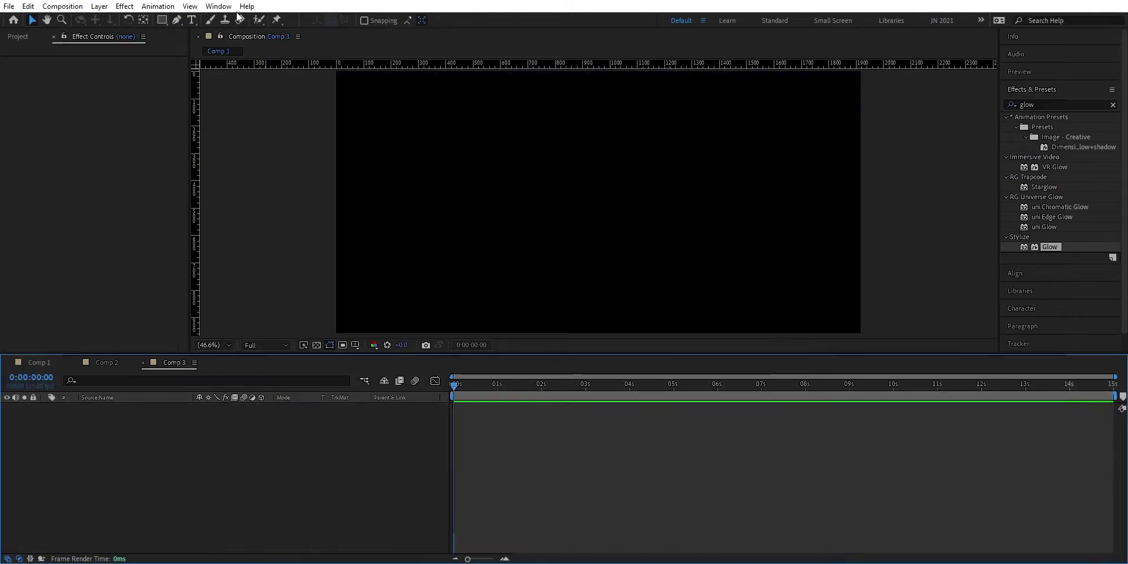
- Add a composition-sized black solid layer named "glitch map"
click(103, 7)
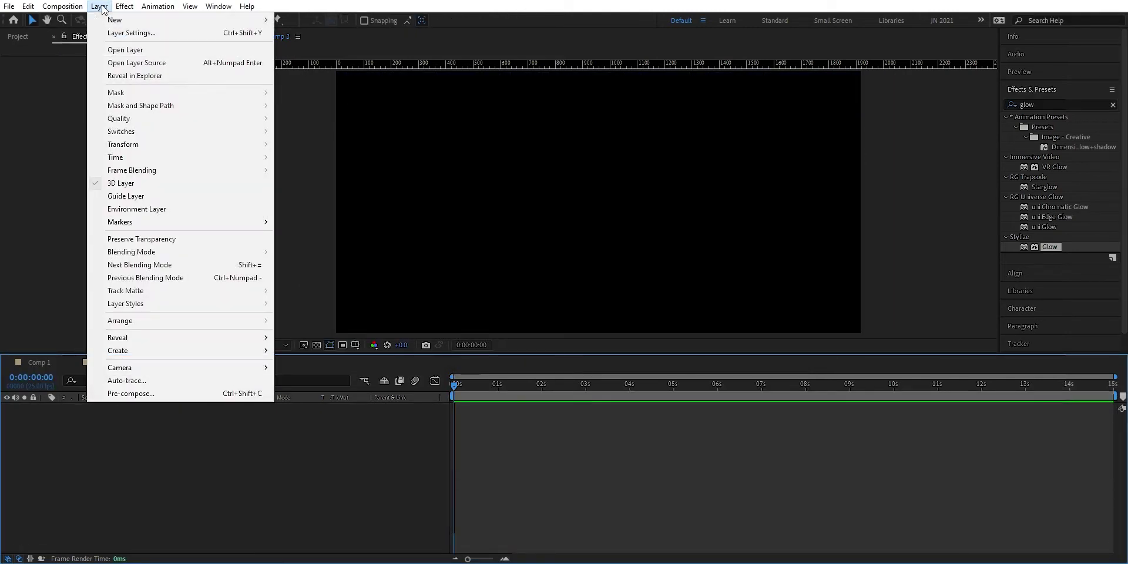
mouse_move(141, 24)
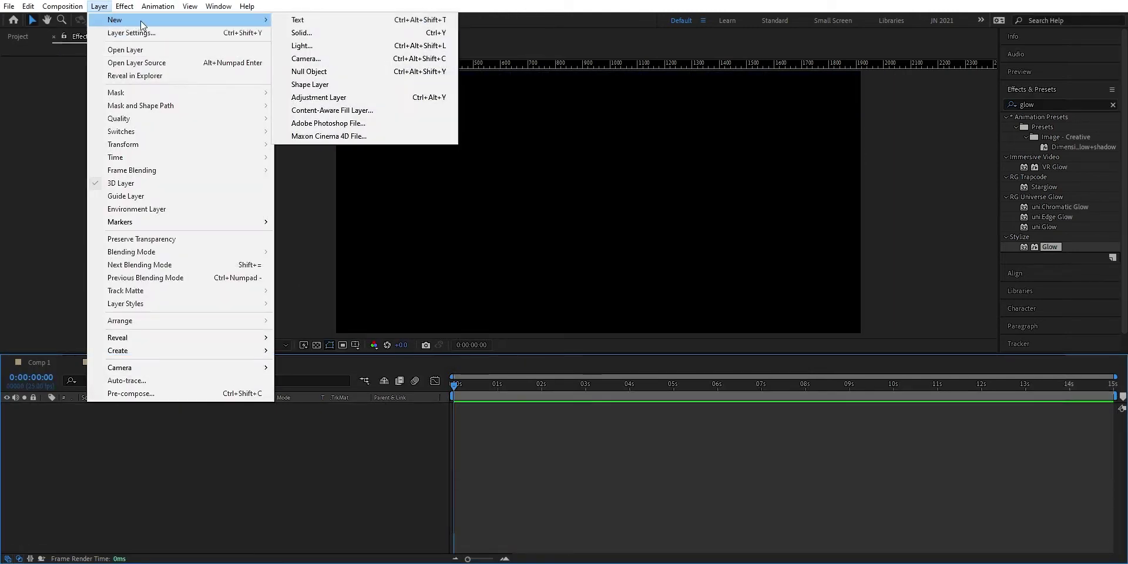
click(309, 32)
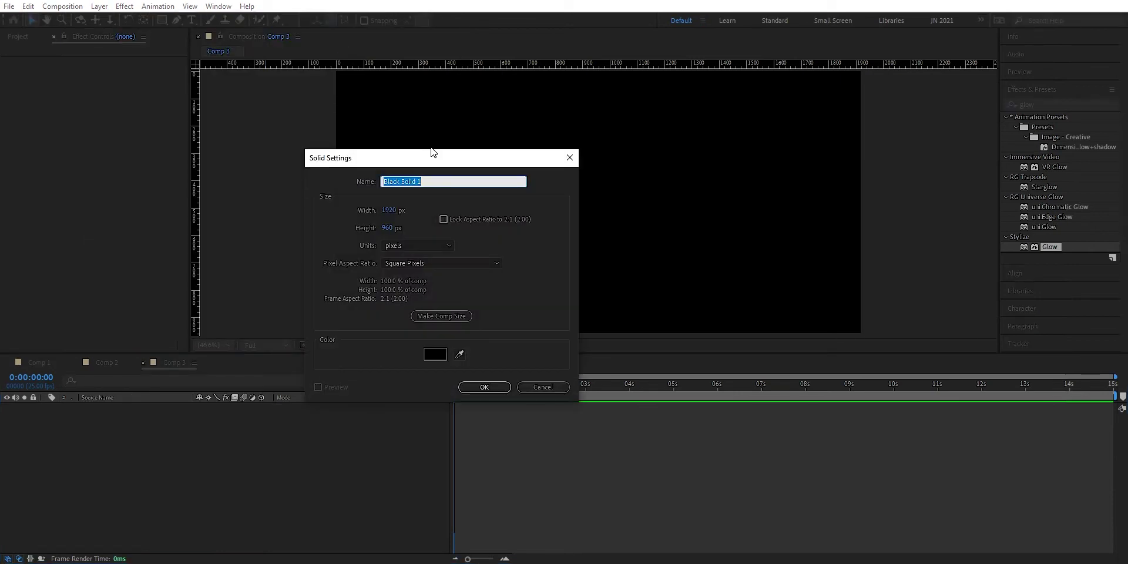
text(glitch map)
key(Return)
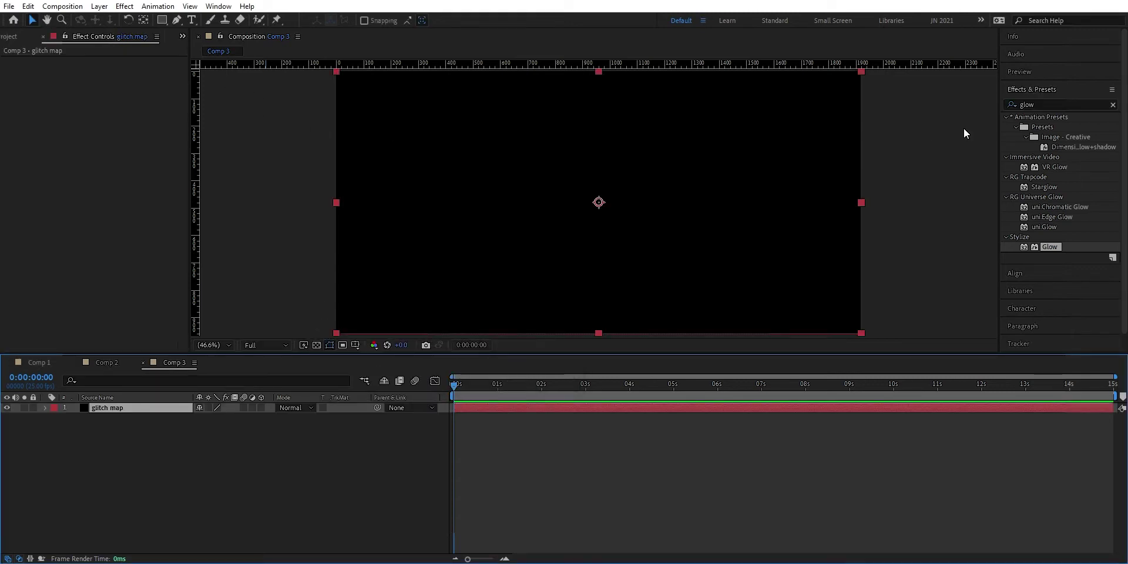
- Find the Fractal Noise effect by searching for "fractal" and apply it to the glitch map layer
click(1113, 105)
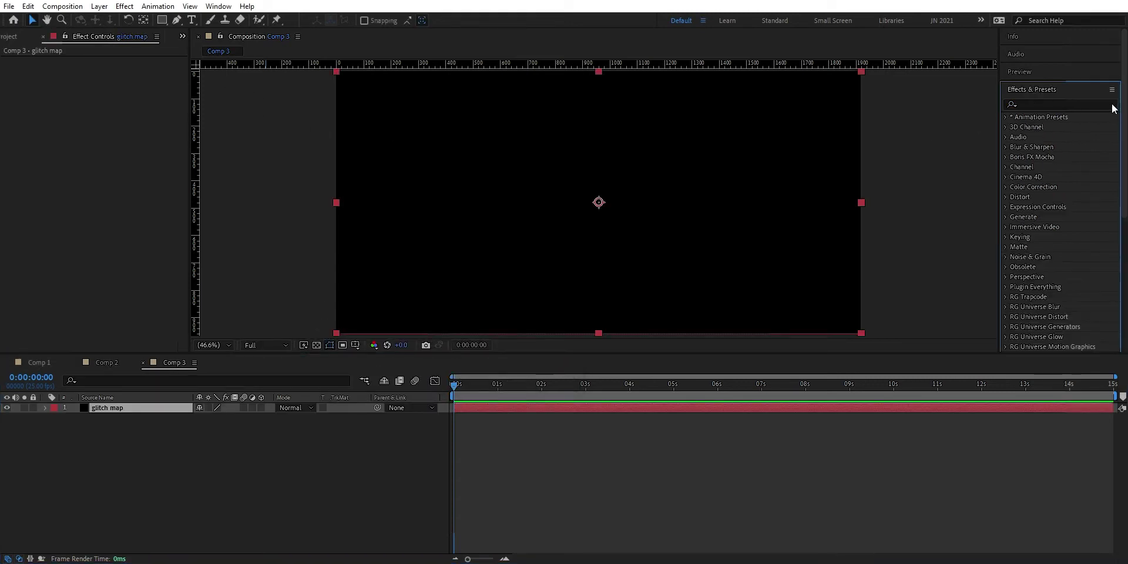
click(1080, 102)
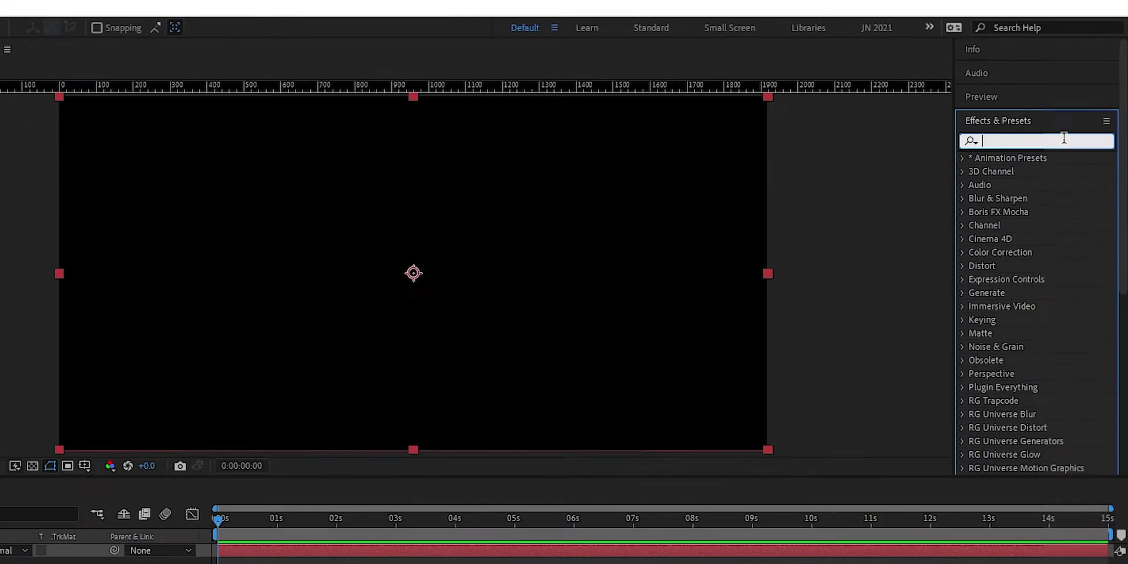
text(fra)
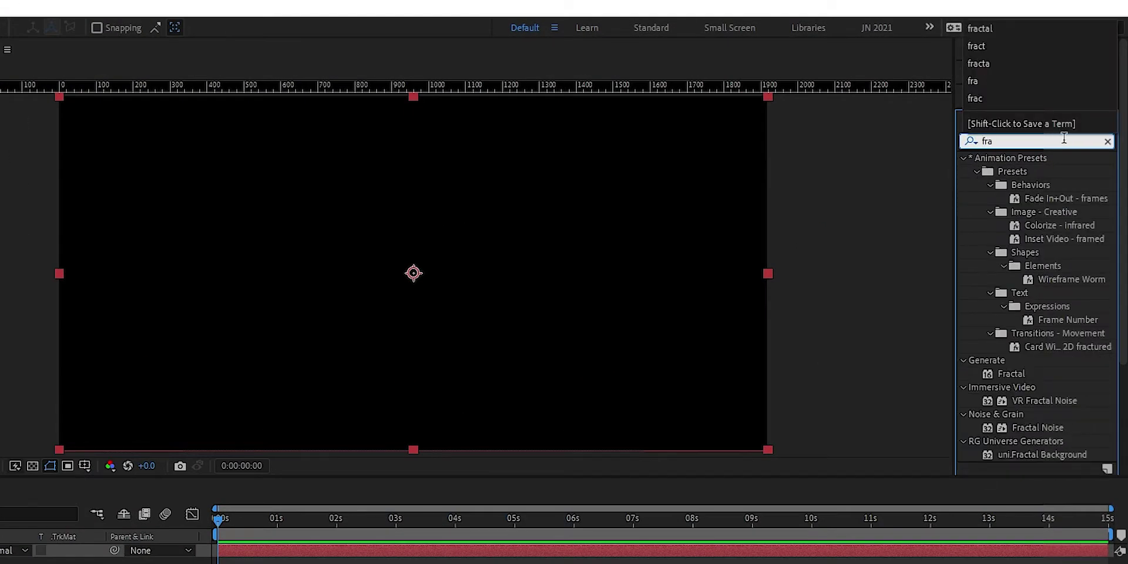
text(ctal)
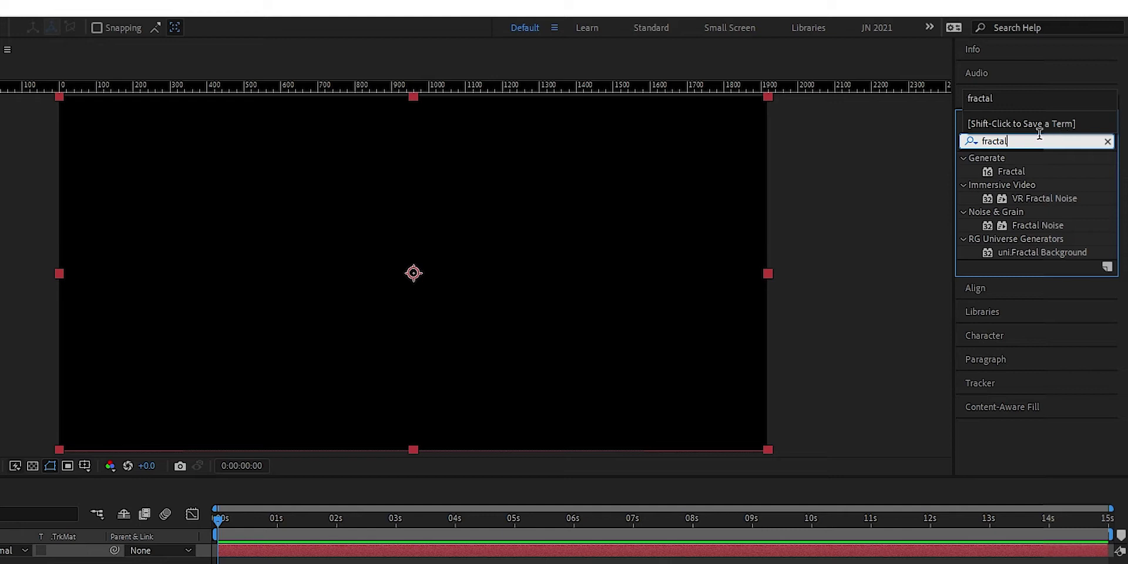
drag(1042, 224, 179, 408)
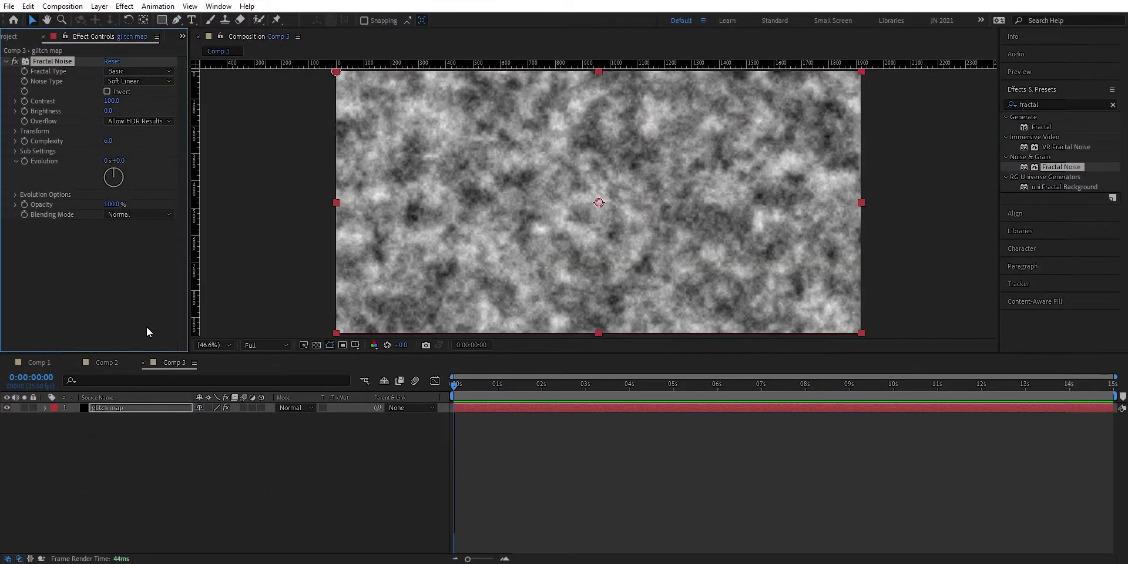
- Set the Fractal Noise to the Block noise type with complexity 2 and contrast 284
click(151, 82)
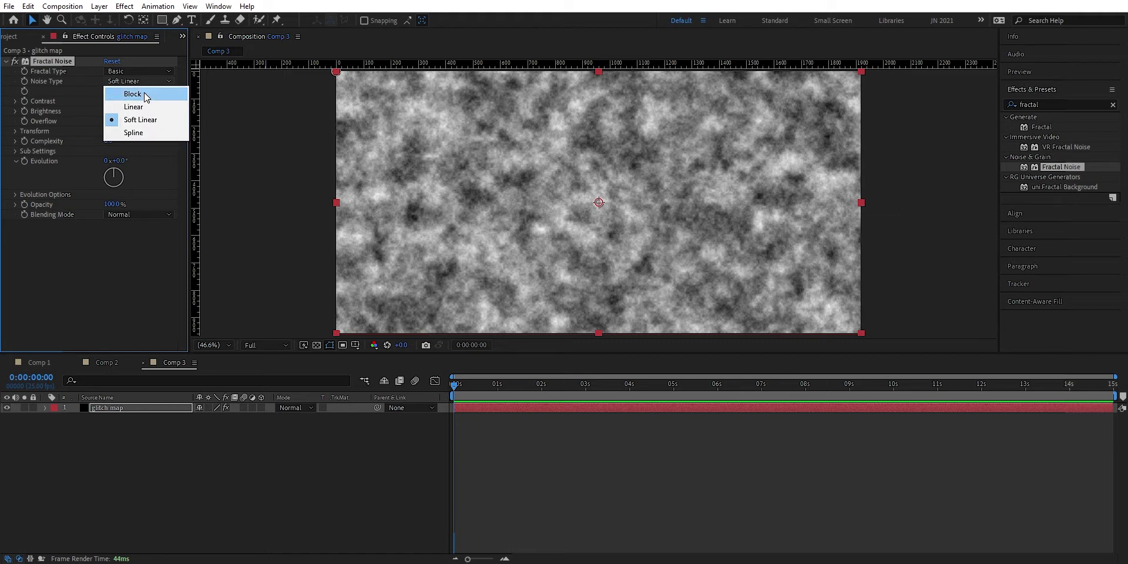
click(143, 92)
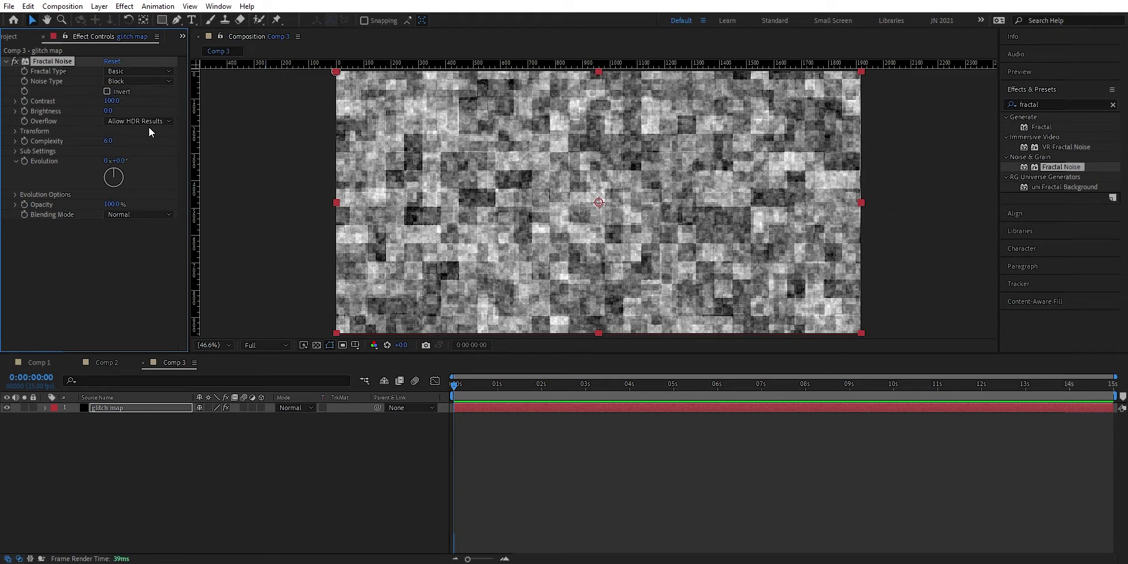
click(108, 141)
text(2)
key(Return)
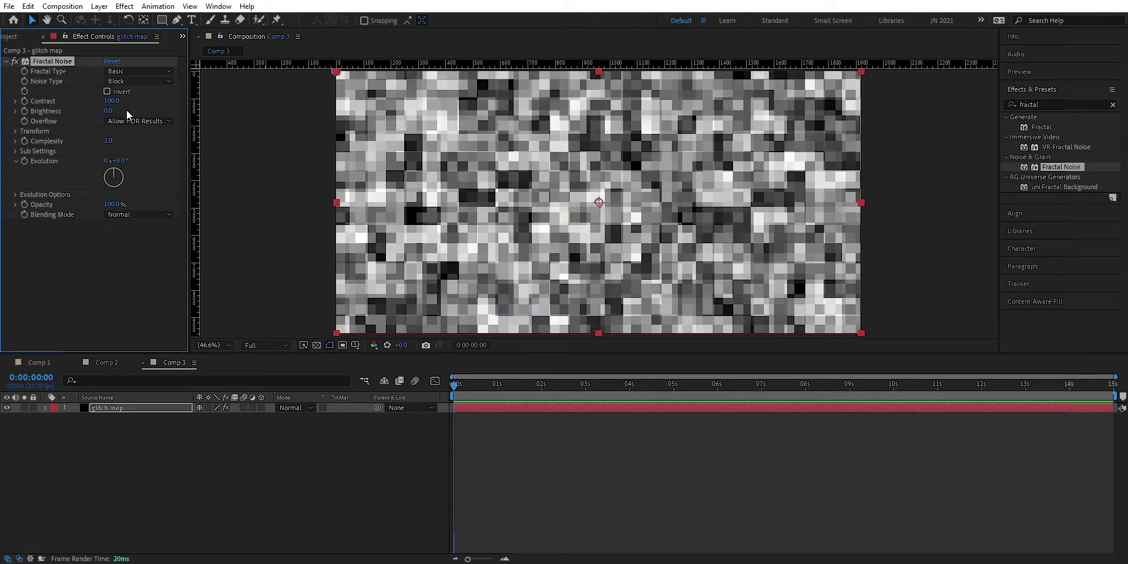
drag(115, 105, 217, 94)
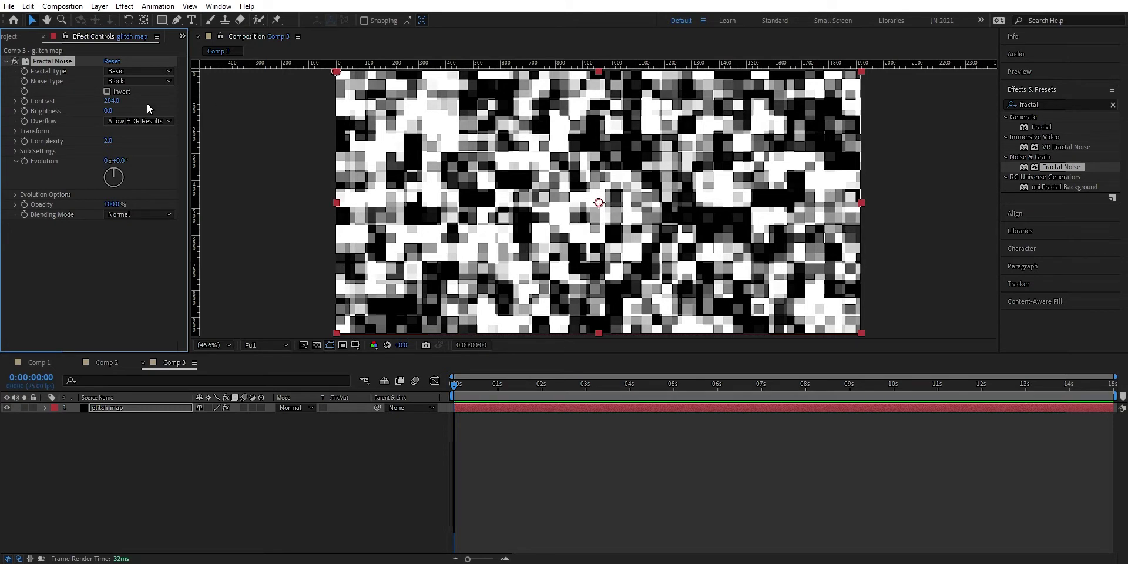
- Turn off uniform scaling for the Fractal Noise and set its scale width to 311 and scale height to 40
click(15, 130)
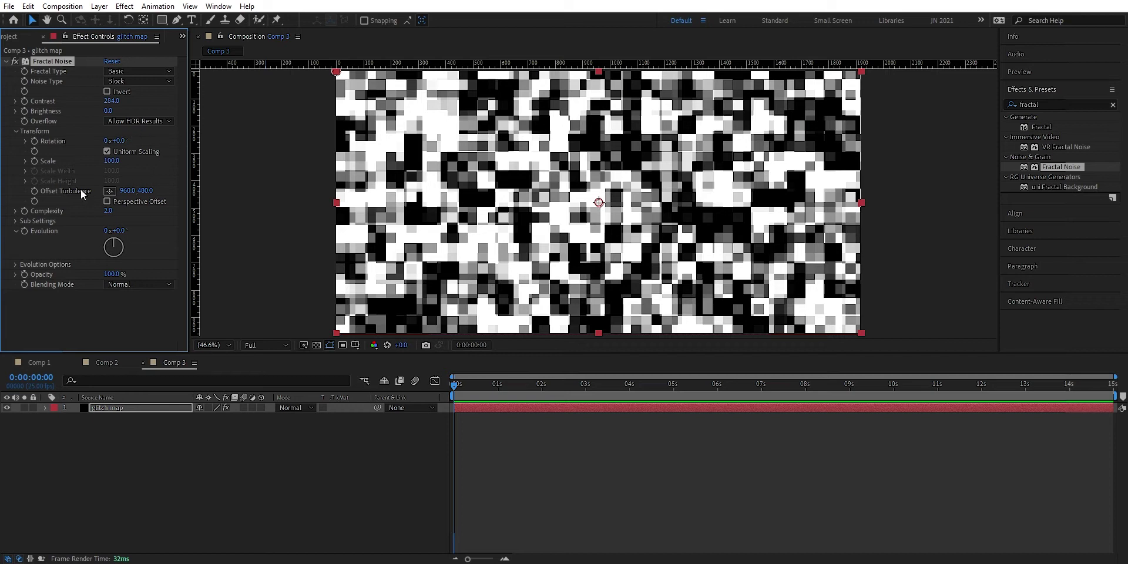
click(107, 151)
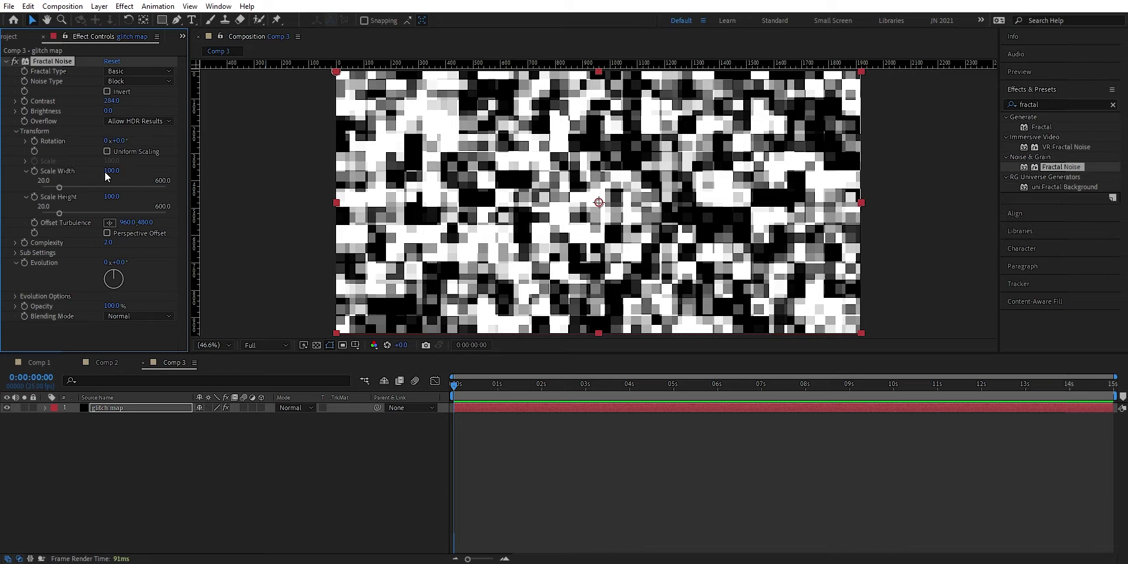
drag(111, 170, 228, 161)
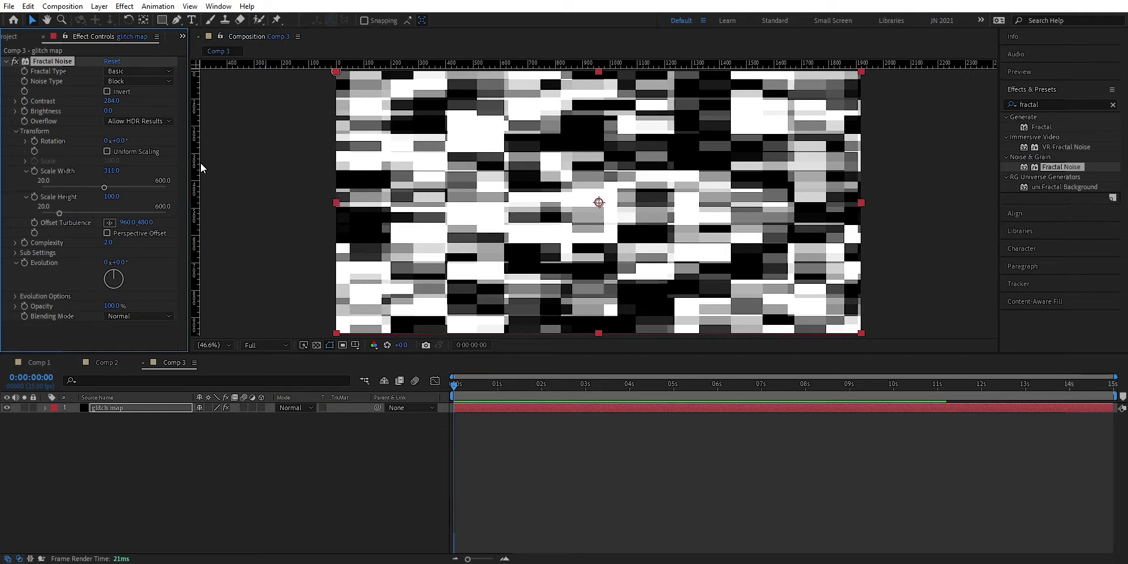
click(112, 198)
text(40)
key(Return)
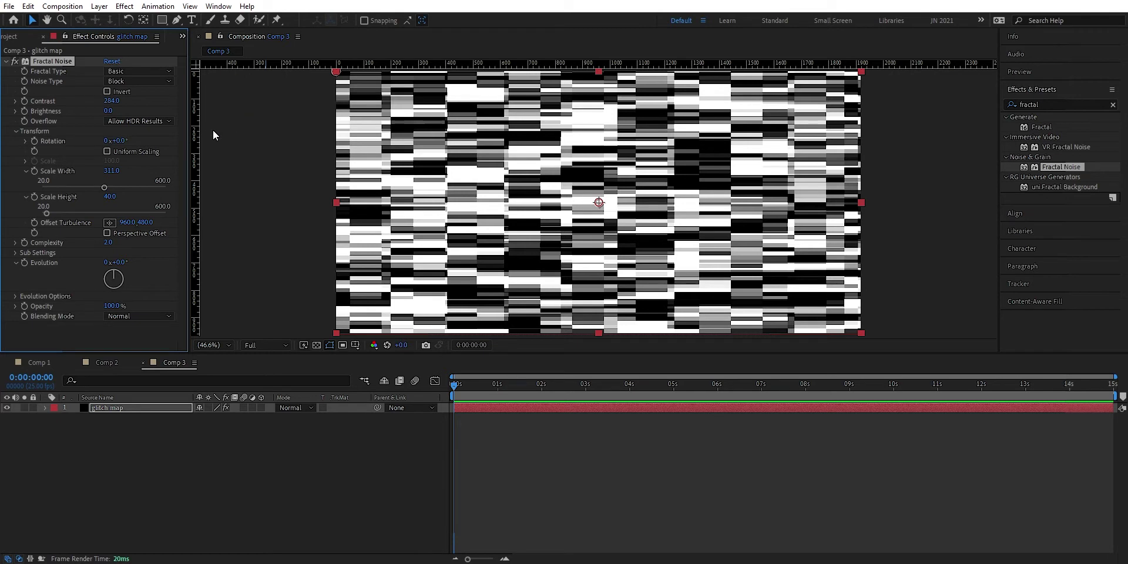
- Collapse the Fractal Noise settings, hide the glitch map layer and deselect it
click(5, 61)
click(7, 408)
click(140, 433)
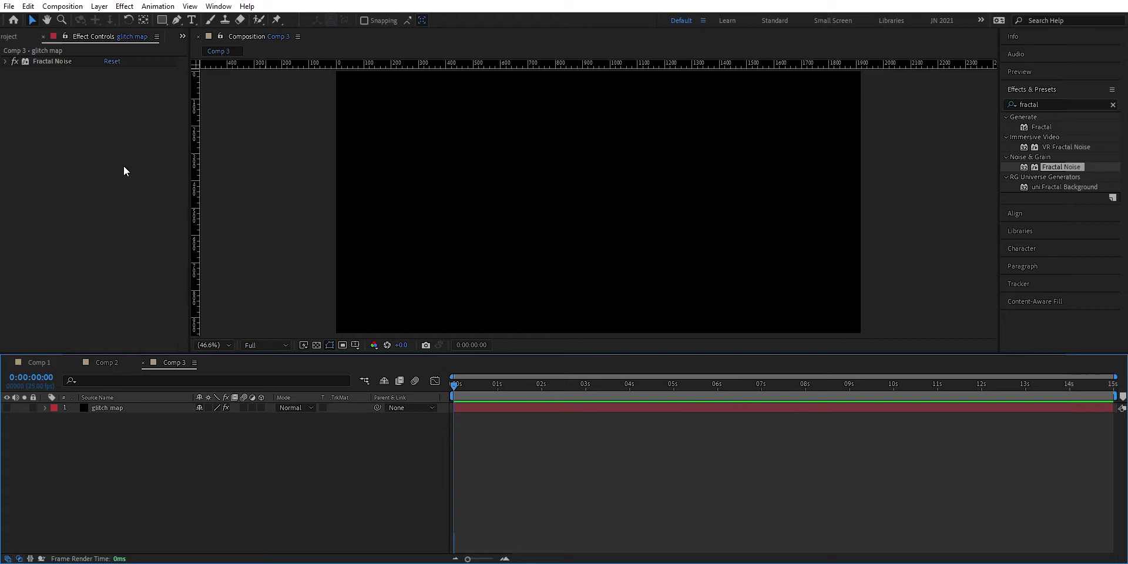
- Create a text layer in the composition reading "glitch"
click(191, 21)
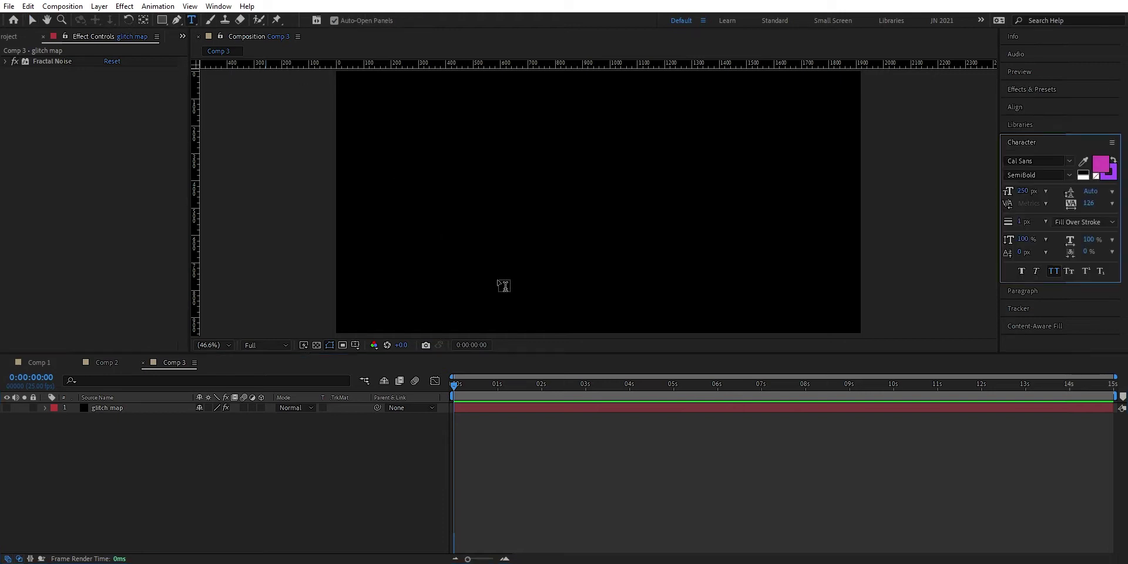
click(498, 209)
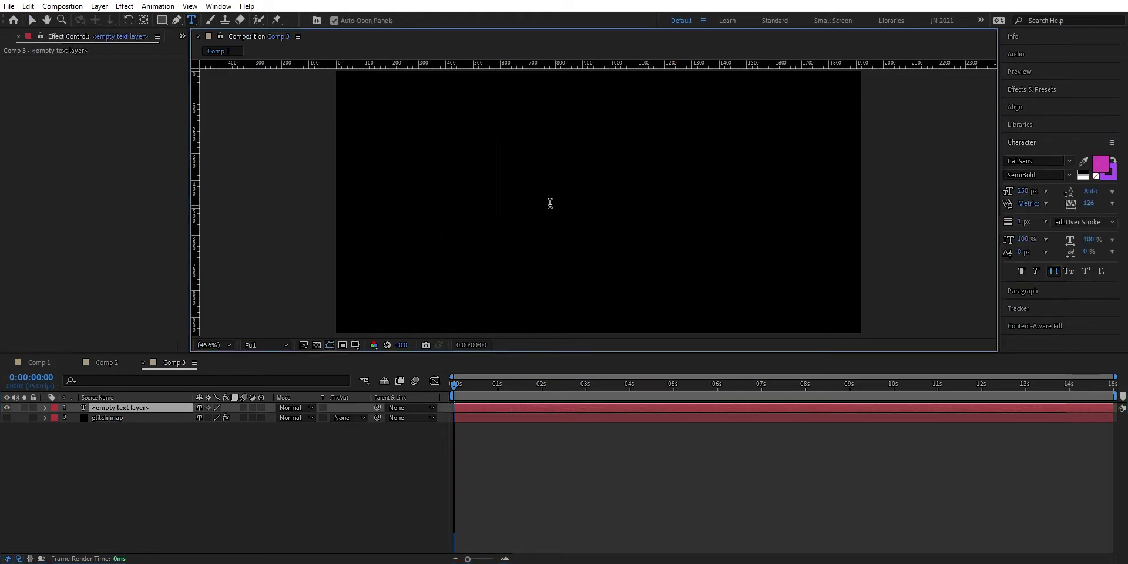
text(glitcy)
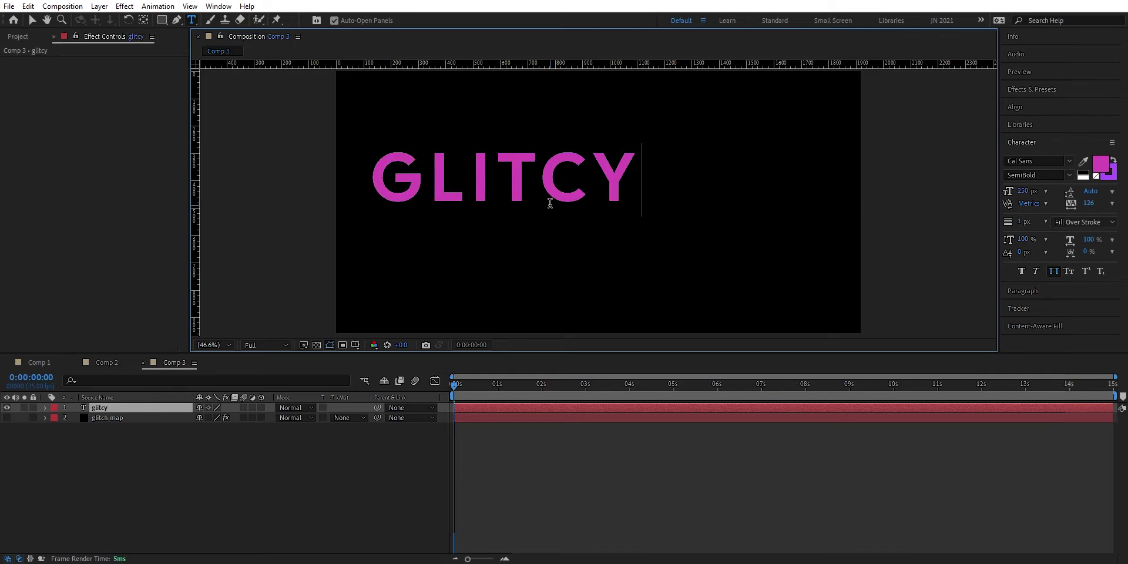
key(BackSpace)
text(h)
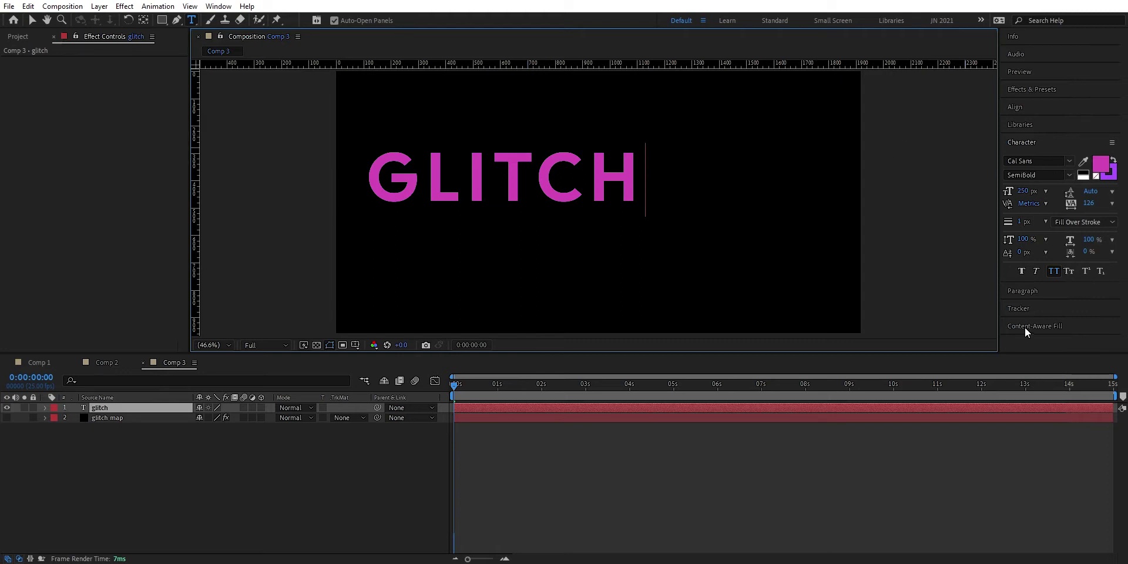
- Centre the glitch text horizontally and vertically in the composition
click(1015, 107)
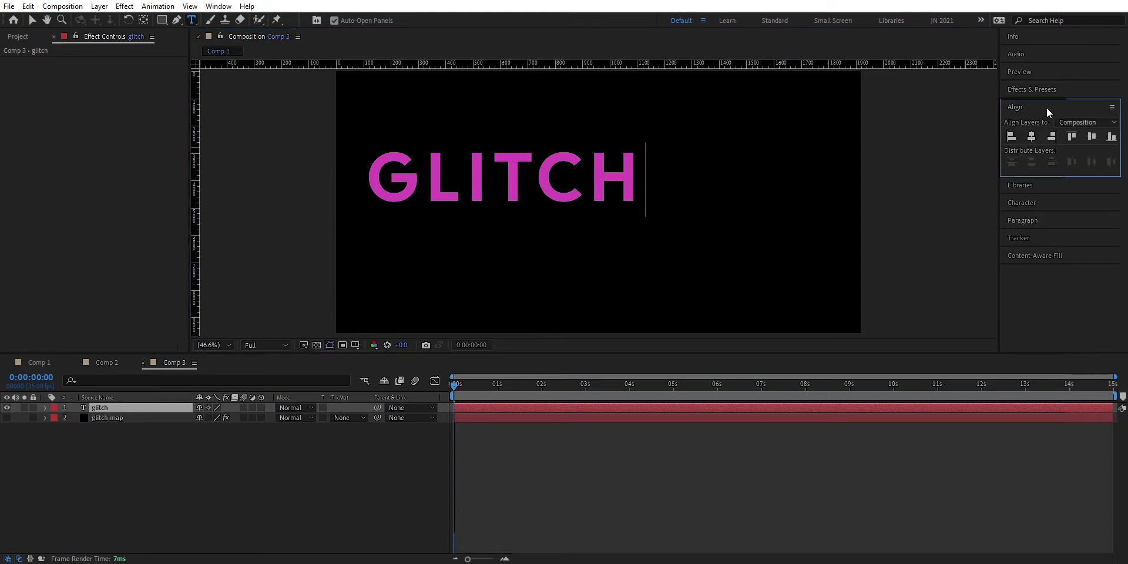
click(1032, 138)
click(1092, 137)
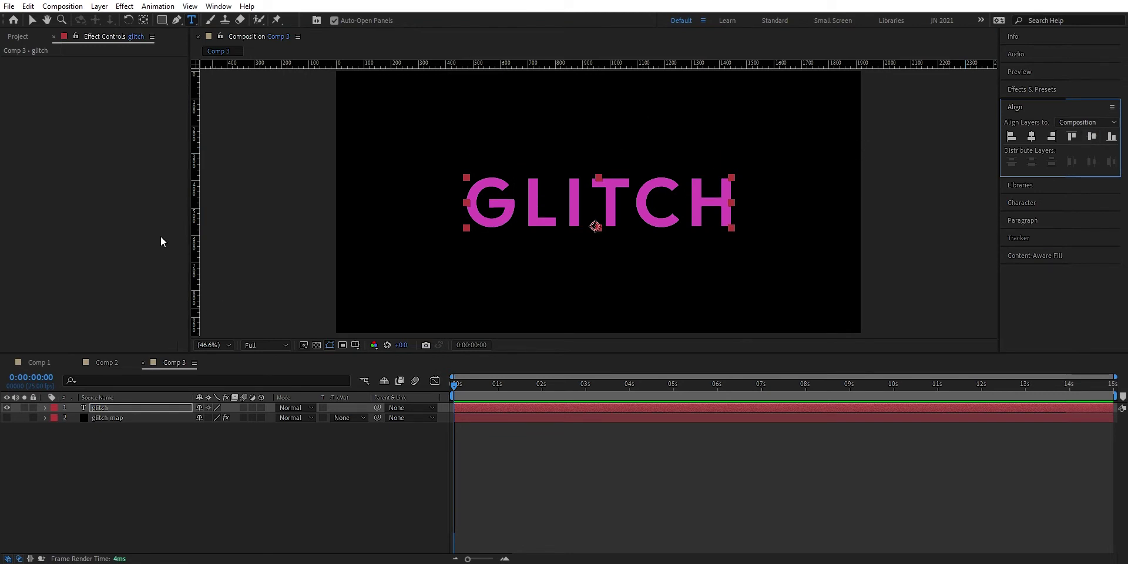
- Search the effects for "displa" and apply Displacement Map to the glitch text layer
click(148, 407)
click(1078, 89)
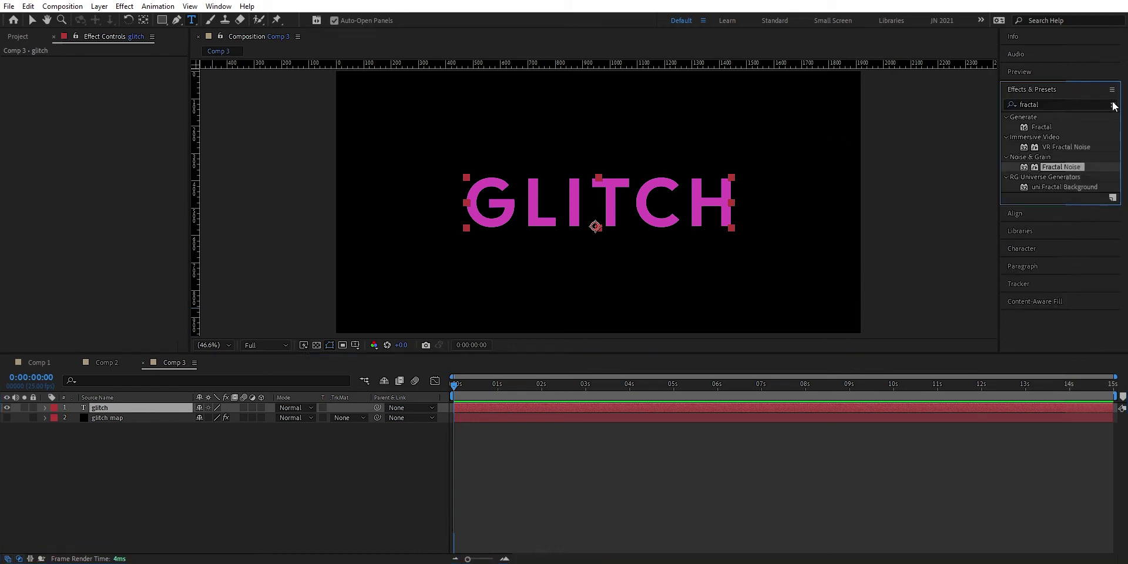
click(1065, 103)
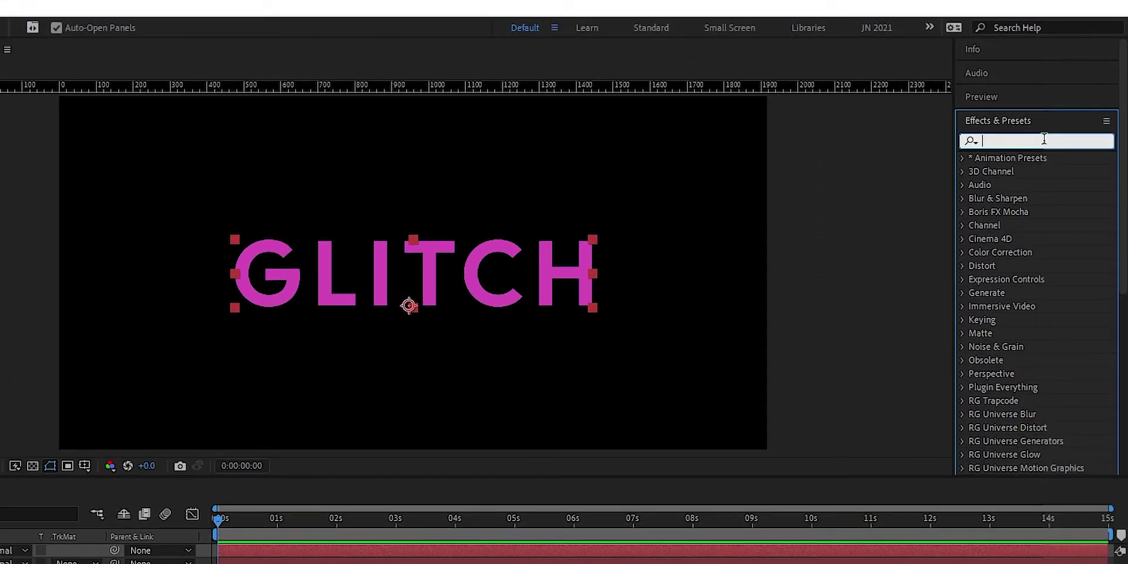
text(dis)
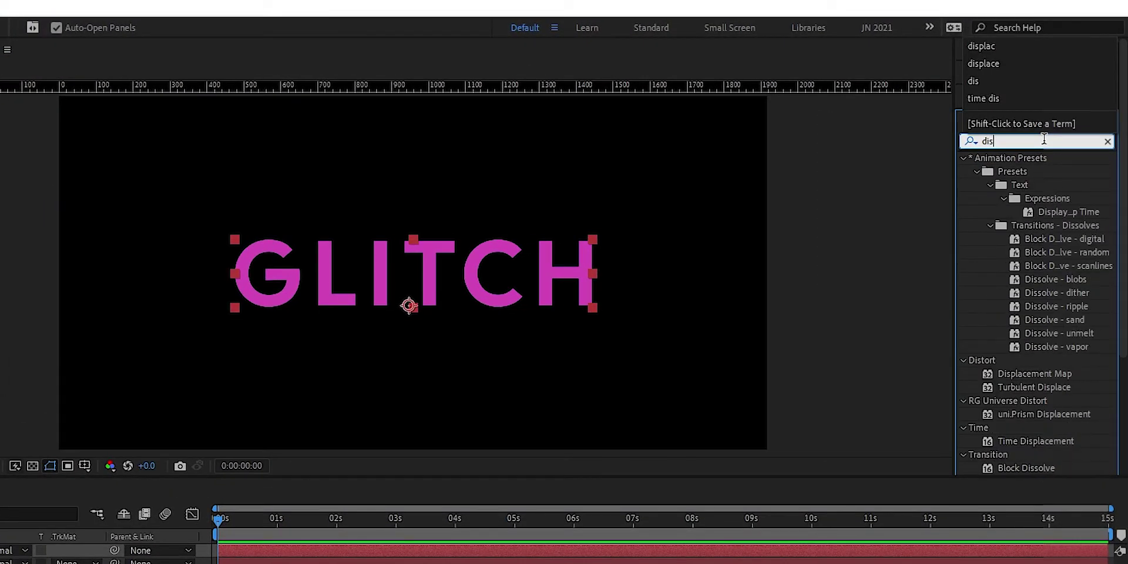
text(pla)
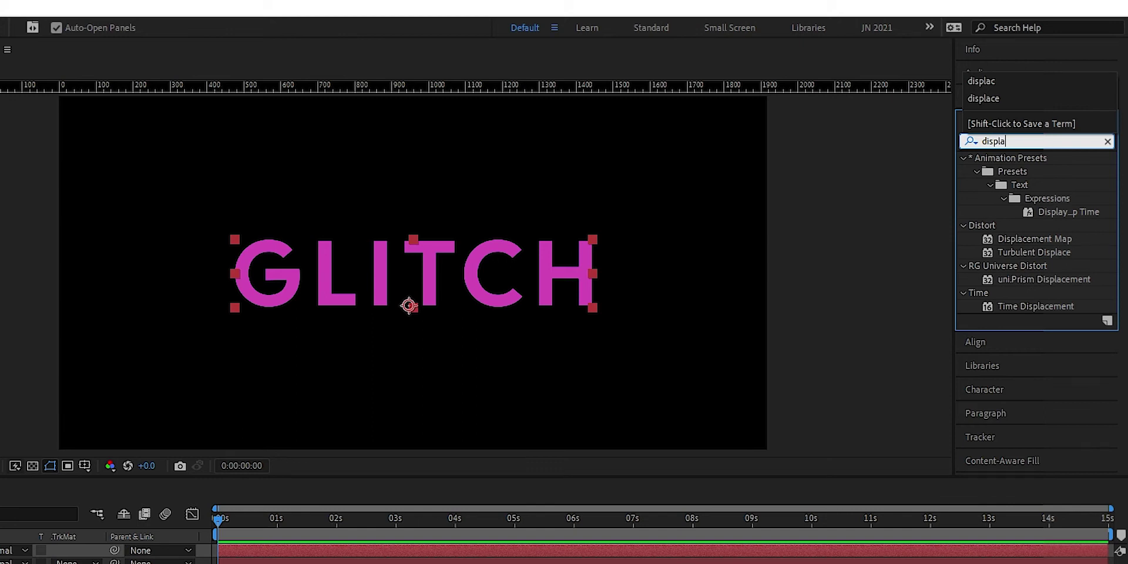
drag(1079, 241, 0, 563)
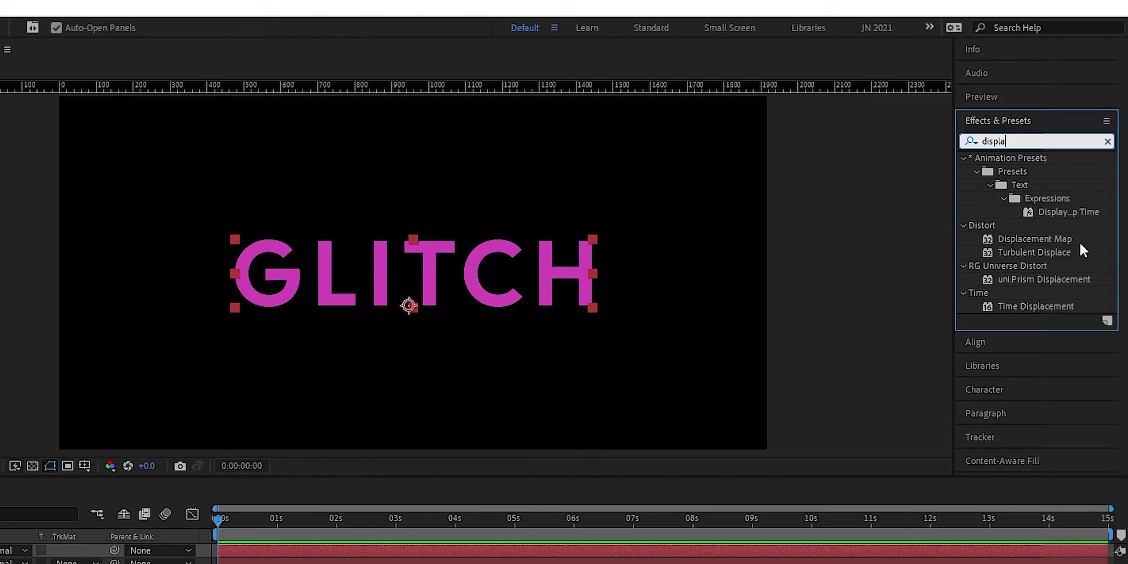
drag(68, 437, 141, 405)
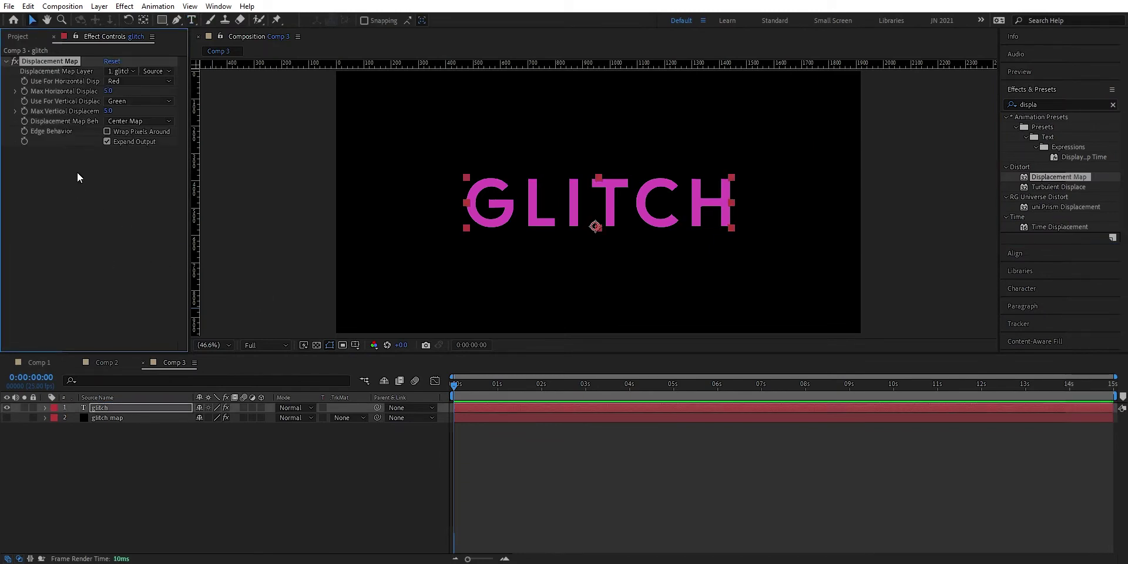
- Set the Displacement Map's maximum vertical displacement to 0
click(111, 112)
click(152, 215)
- Keyframe the maximum horizontal displacement at 0 at one second and about -240 at the start of the timeline
drag(458, 386, 498, 389)
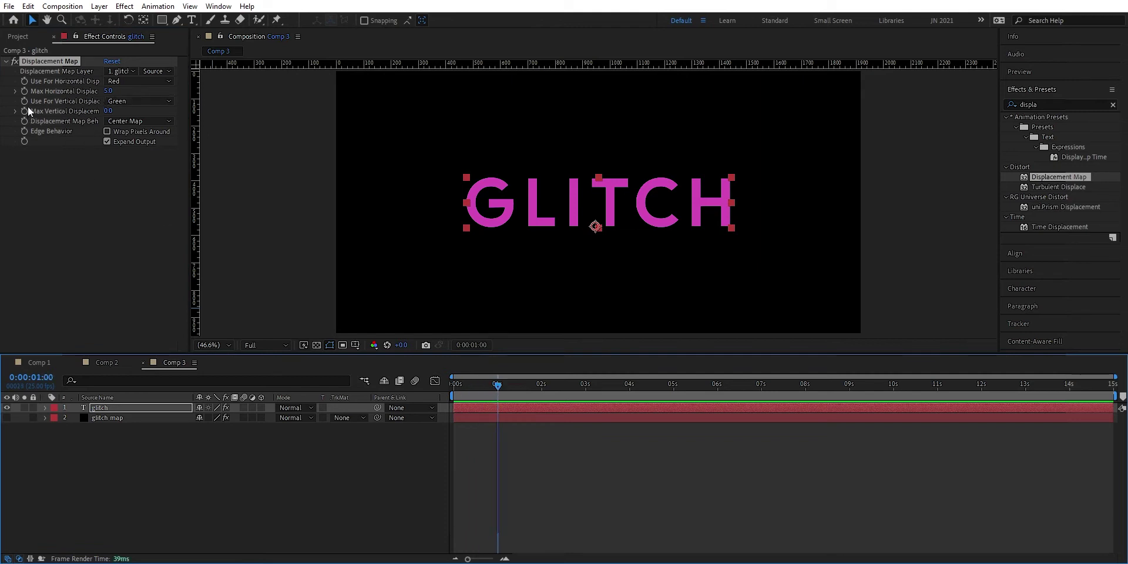
click(25, 91)
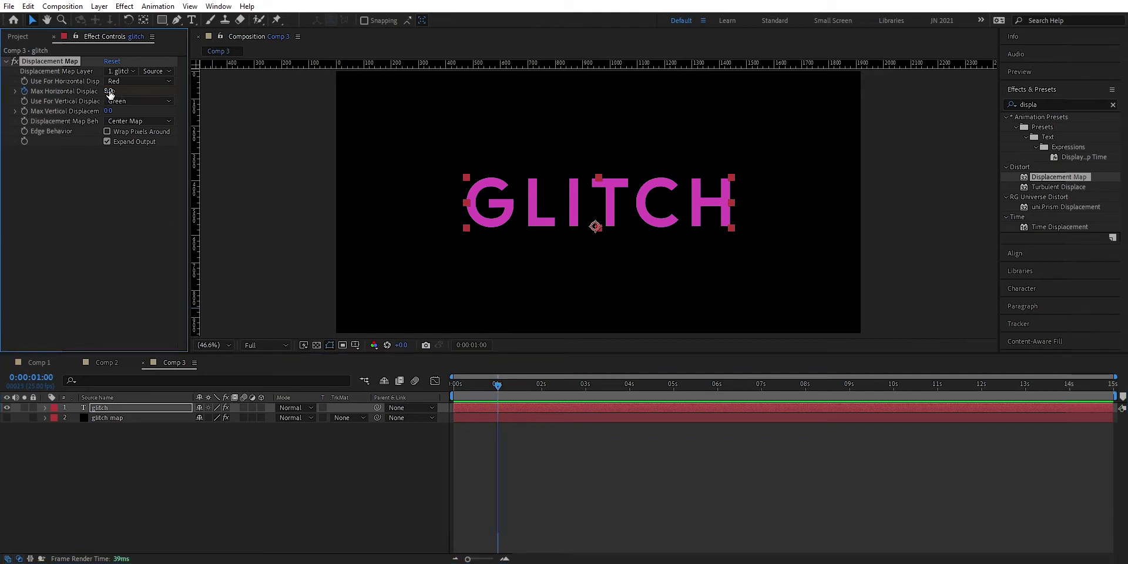
click(109, 91)
text(0)
drag(496, 385, 453, 385)
drag(109, 92, 2, 122)
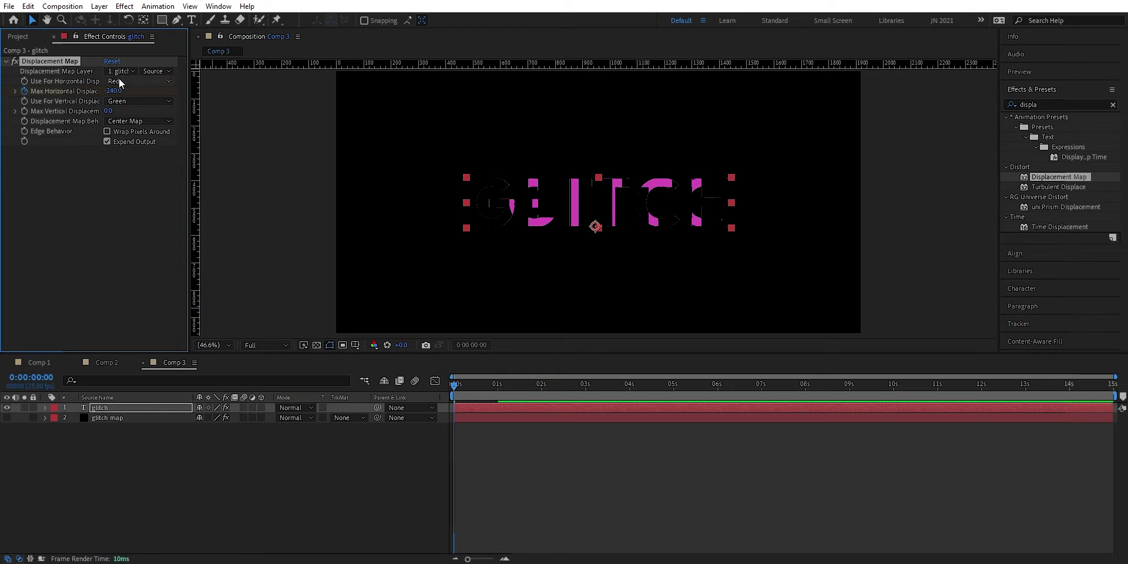
- Use the glitch map layer with Effects & Masks as the displacement source, and set the maximum horizontal displacement to about -338 at the timeline's start
click(132, 71)
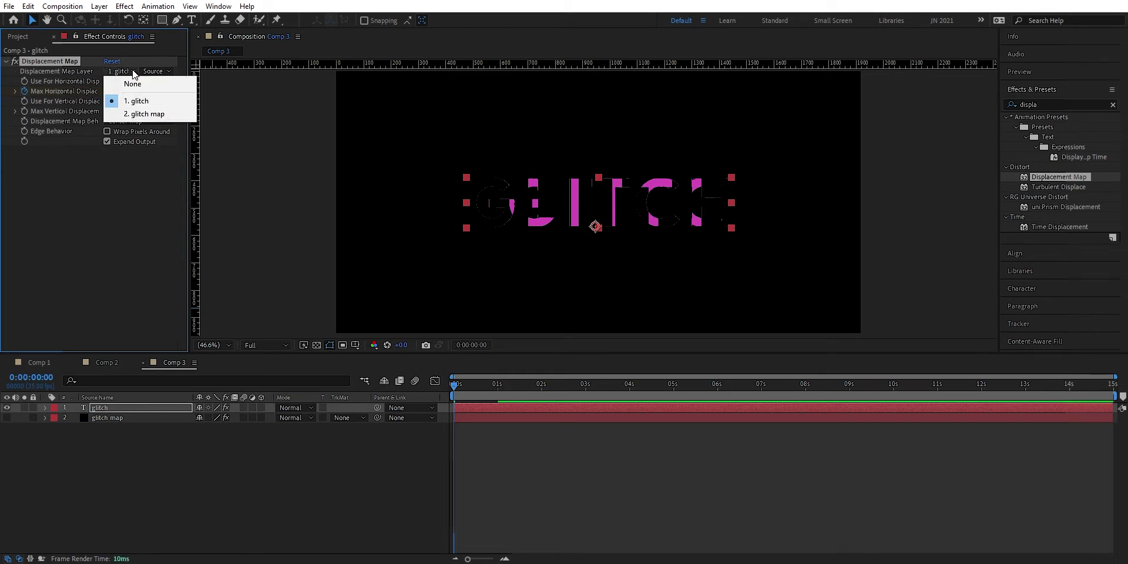
click(143, 115)
click(164, 71)
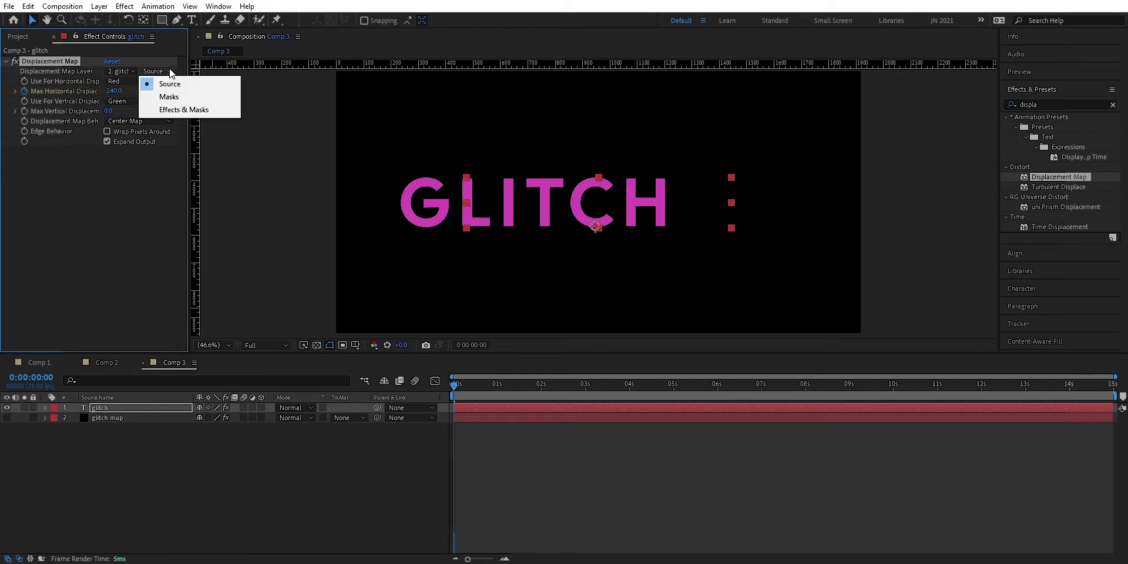
click(167, 111)
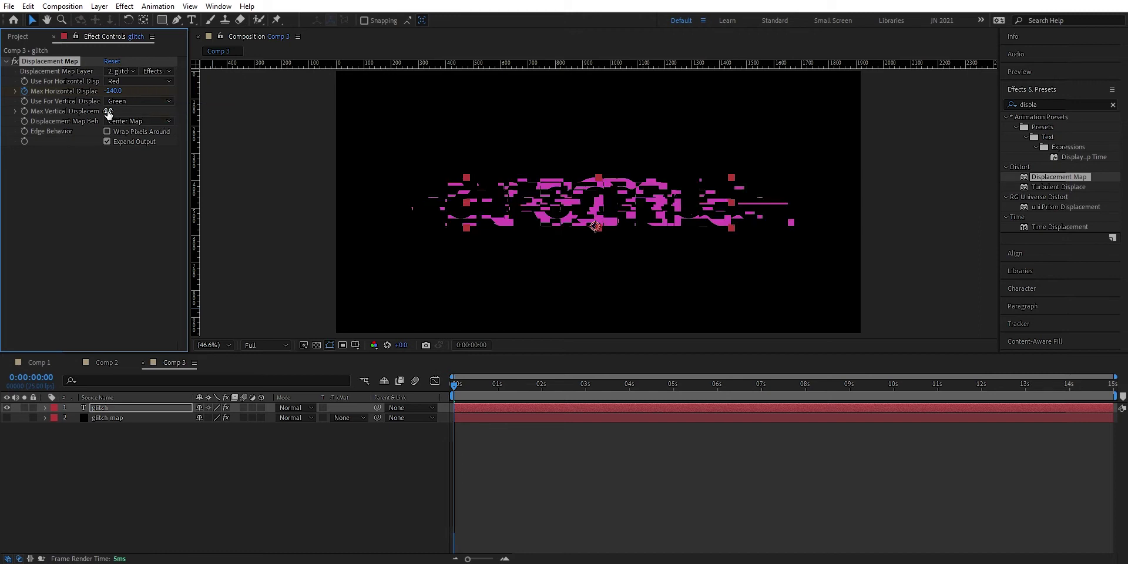
drag(112, 91, 67, 102)
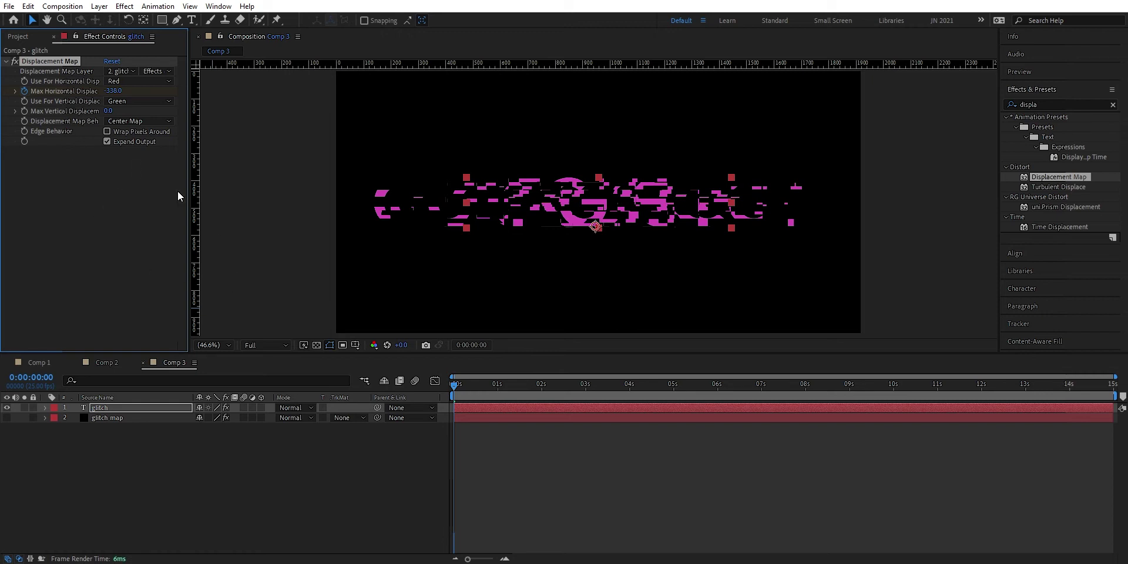
mouse_move(456, 385)
mouse_down()
mouse_move(509, 389)
mouse_move(450, 403)
mouse_up()
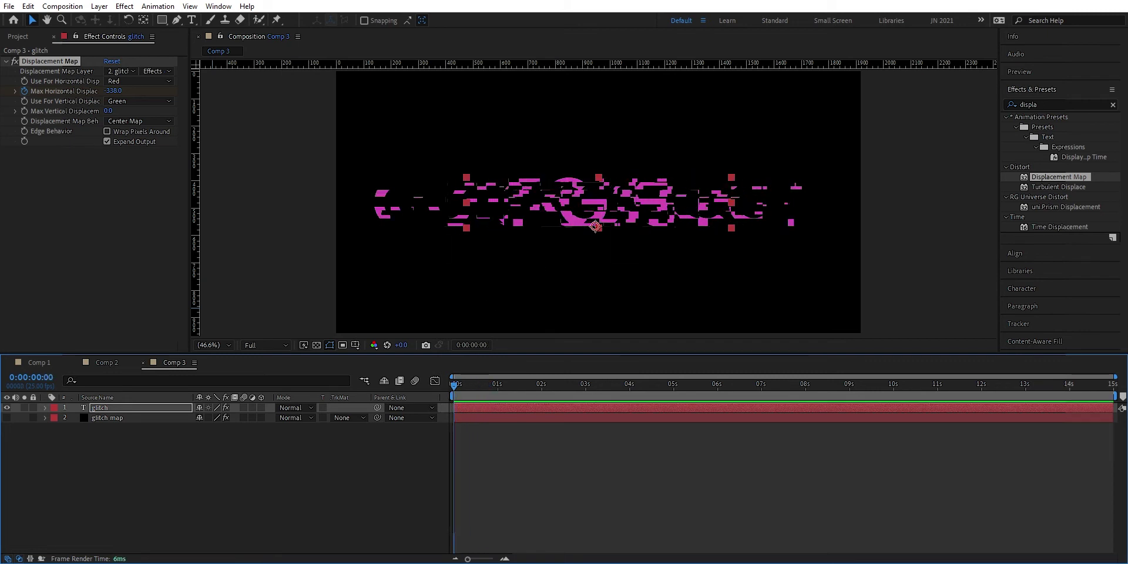
- Search the effects for "transfor" and apply Transform to the glitch text layer
click(1113, 106)
text(transc)
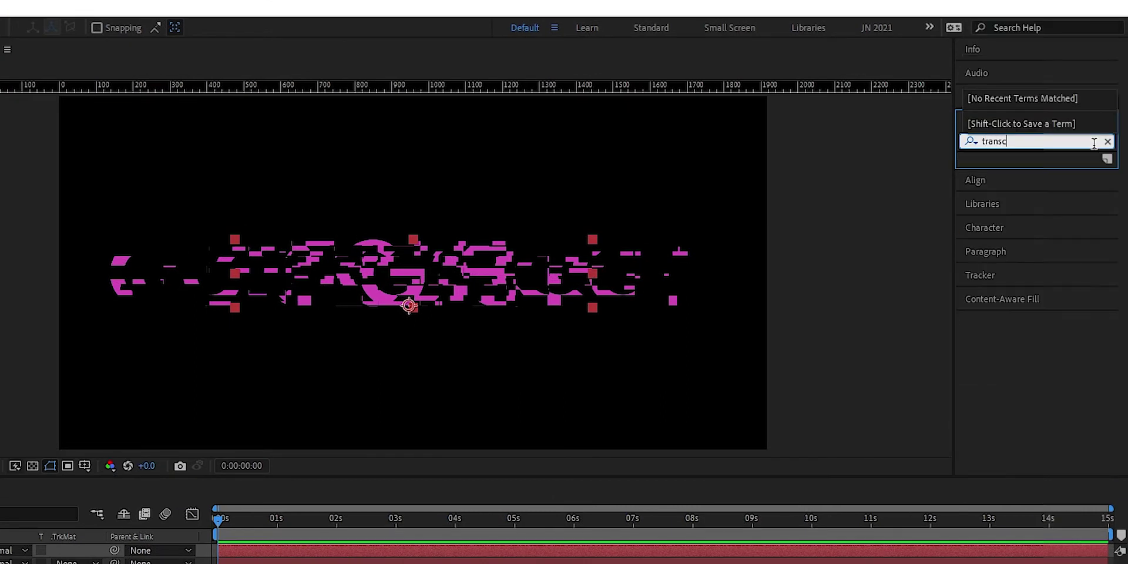
key(BackSpace)
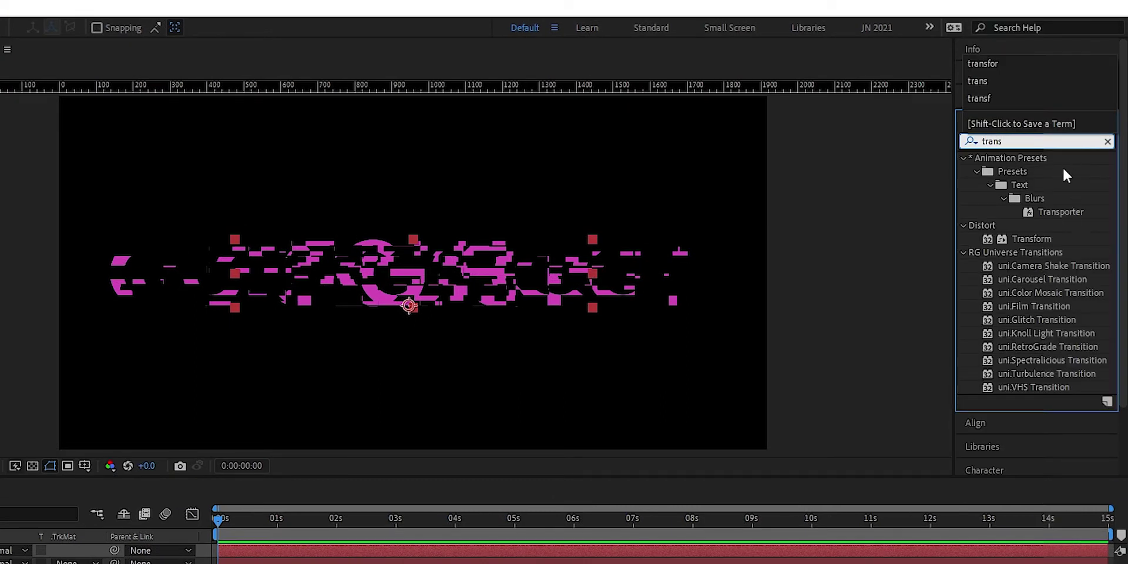
text(for)
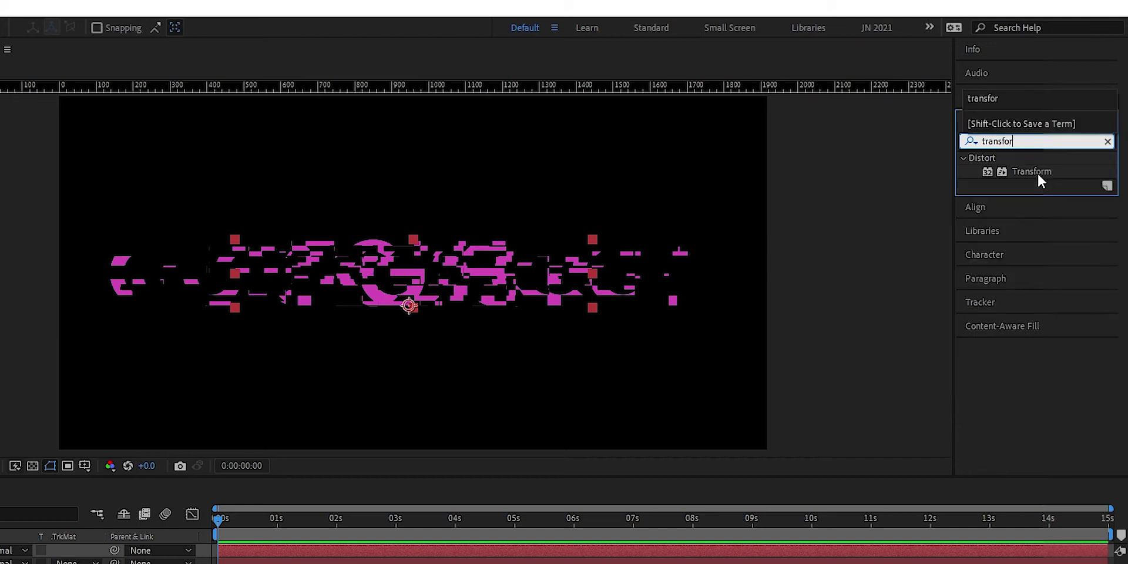
drag(1028, 171, 0, 551)
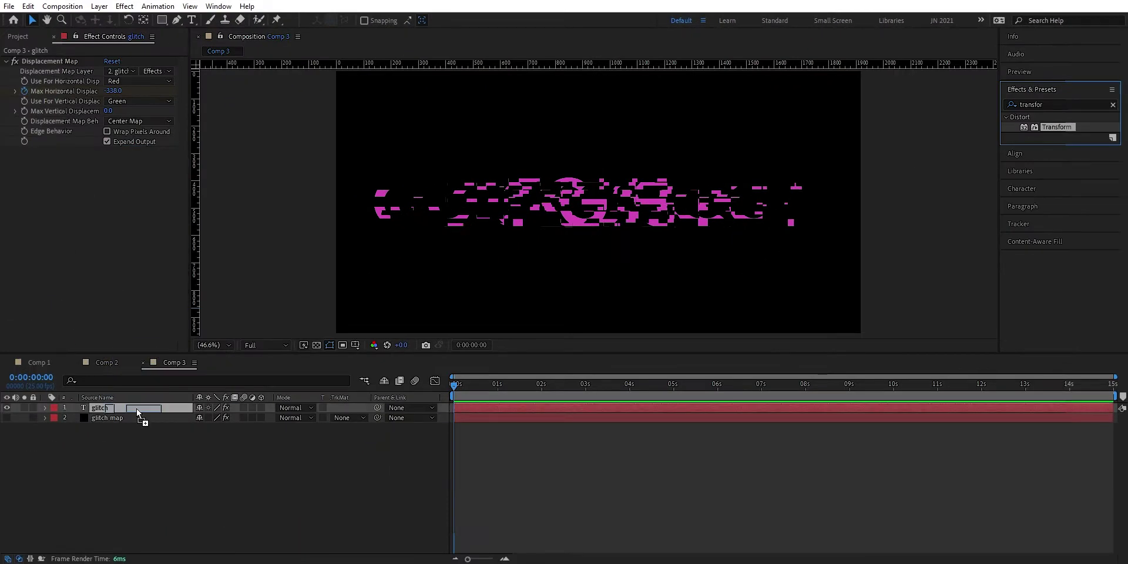
drag(136, 408, 137, 407)
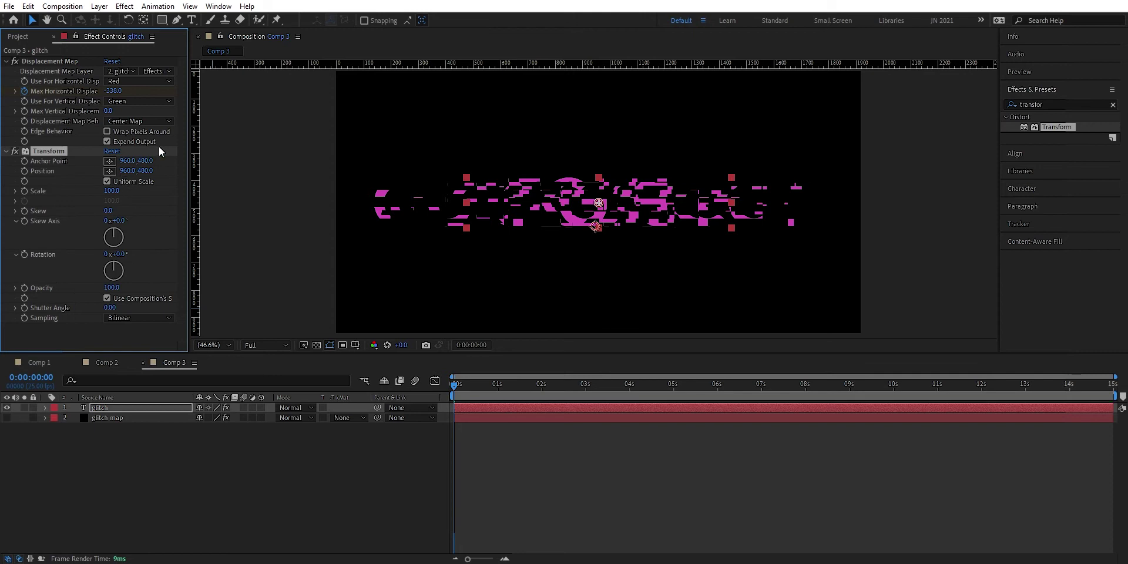
- Reveal the glitch layer's keyframes and add a keyframe for the Transform effect's position at one second
drag(456, 385, 499, 383)
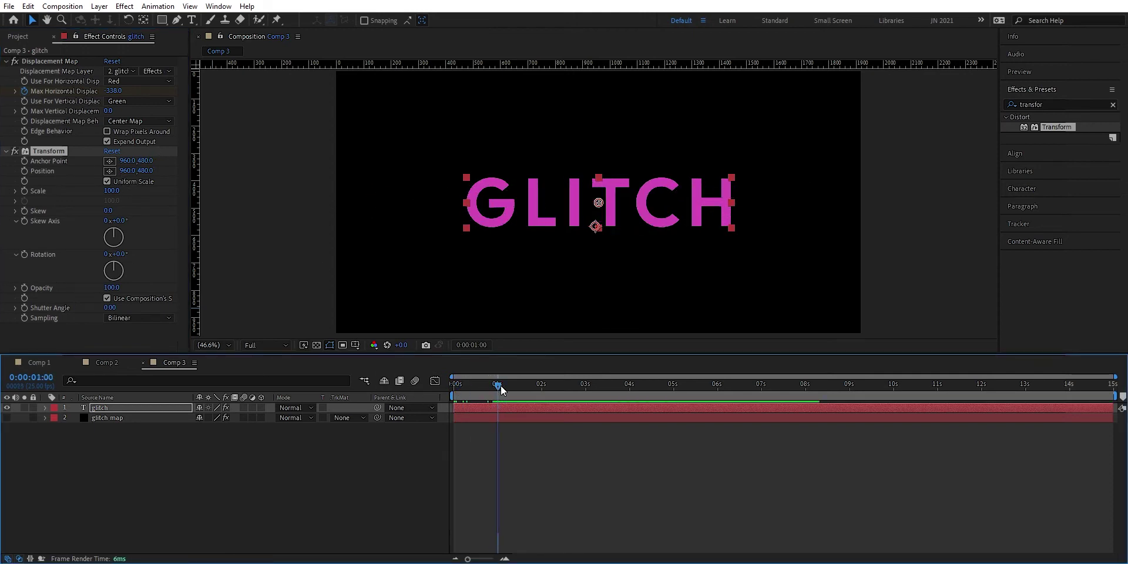
click(506, 407)
key(u)
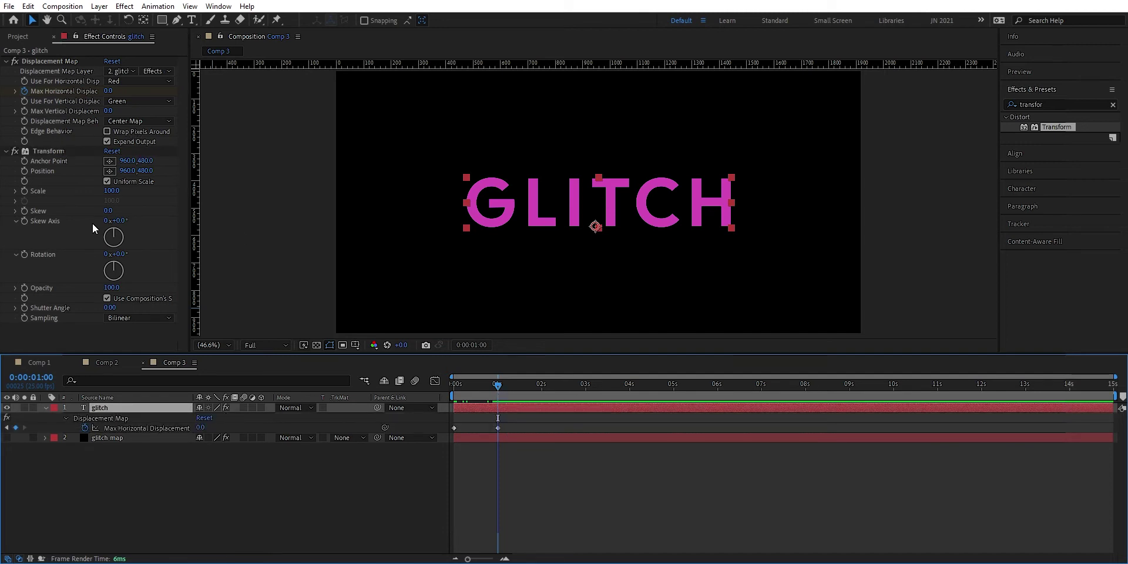
click(26, 174)
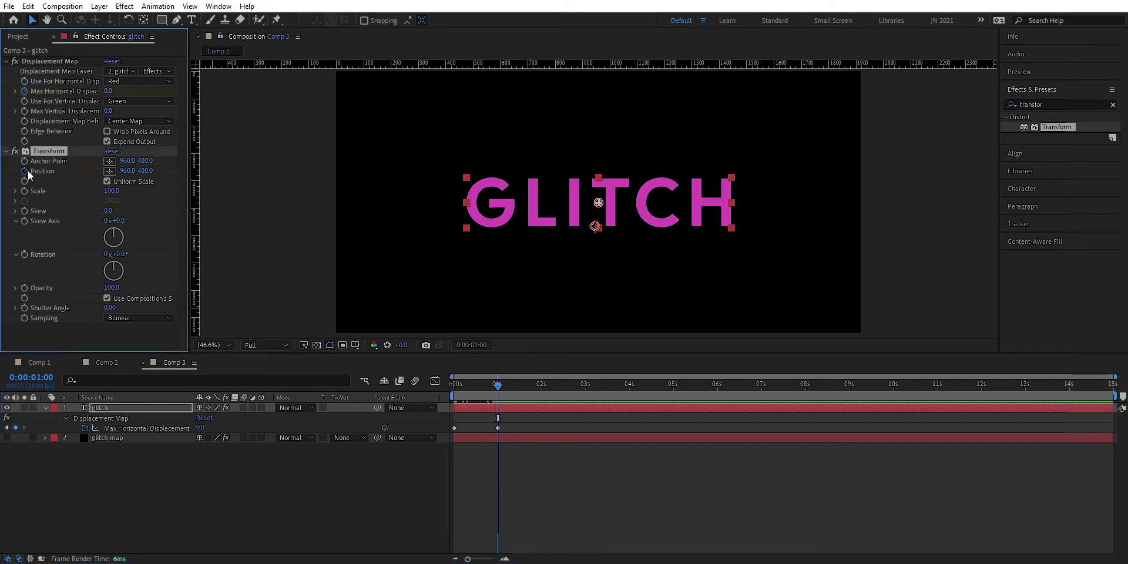
- Keyframe the Transform effect's position at about 585, 480 at the start of the timeline and preview the animation
drag(498, 383, 446, 384)
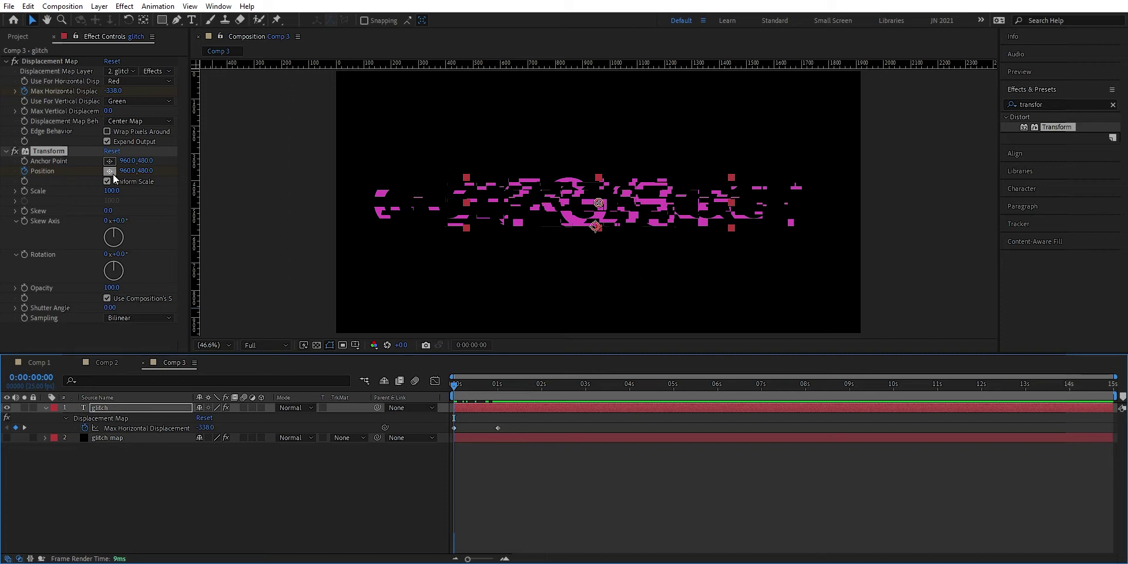
drag(124, 170, 3, 184)
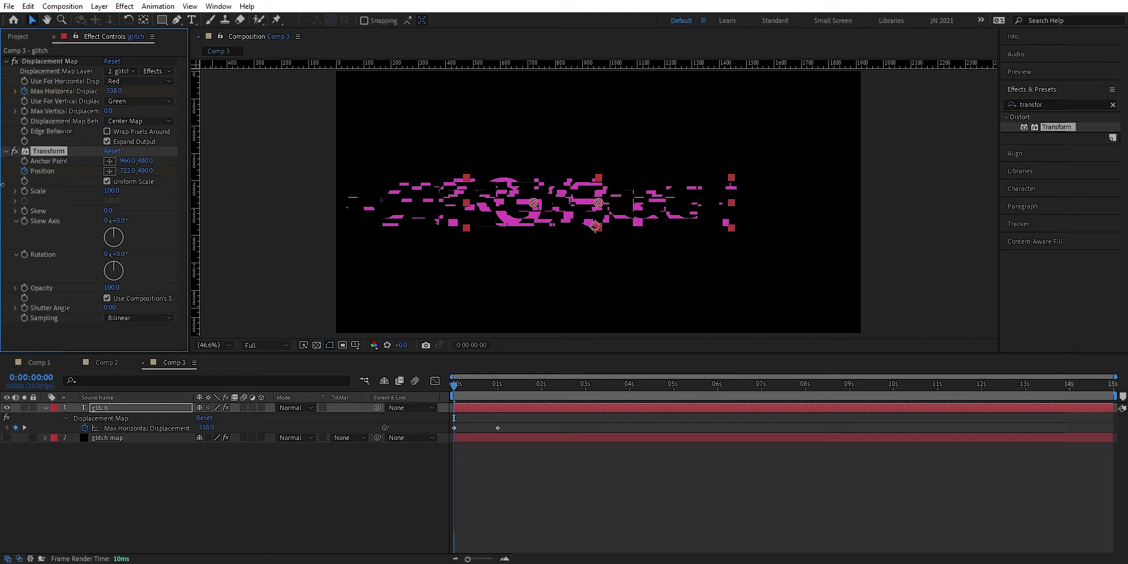
drag(128, 172, 68, 184)
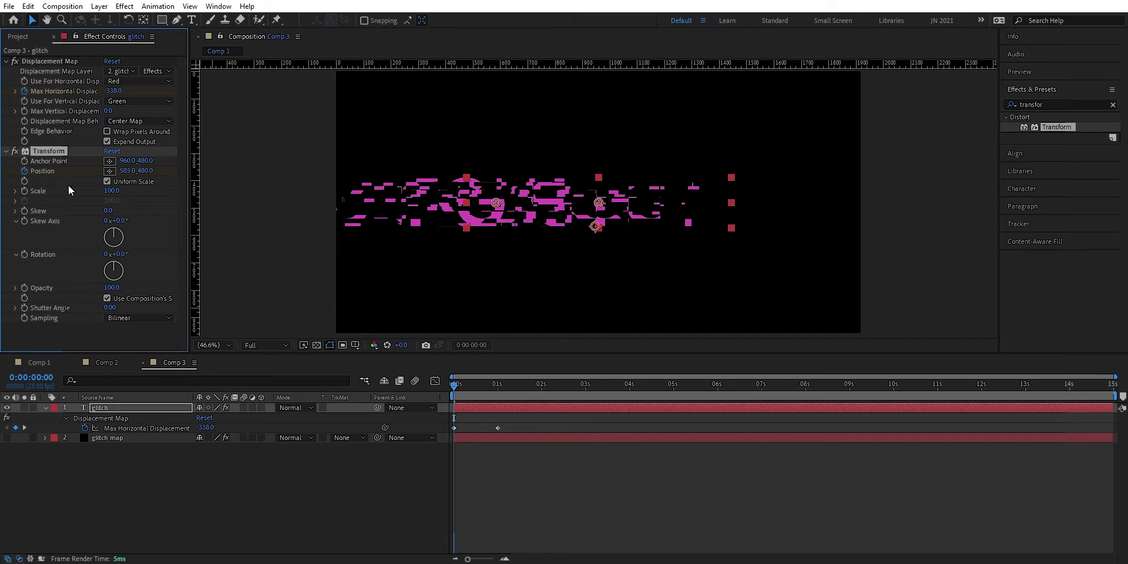
key(space)
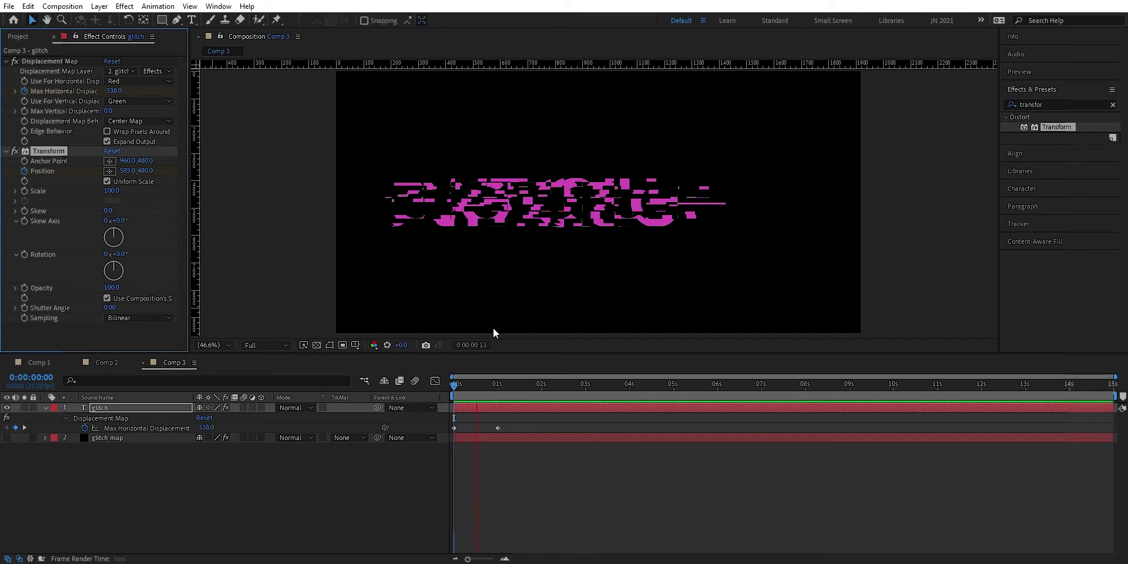
key(space)
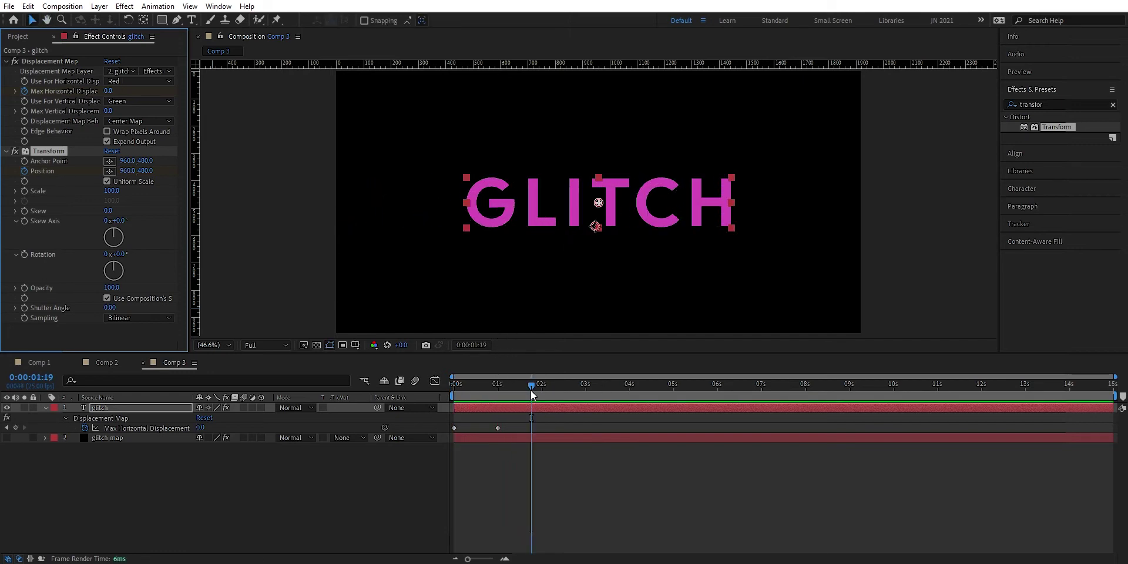
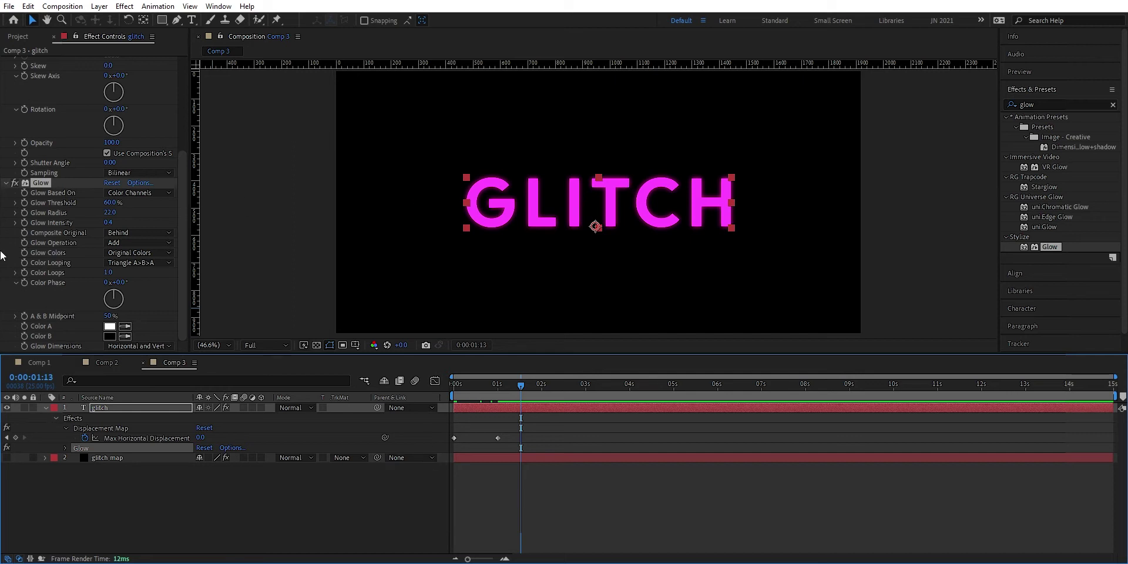
- Duplicate the Glow effect on the glitch text layer
click(41, 182)
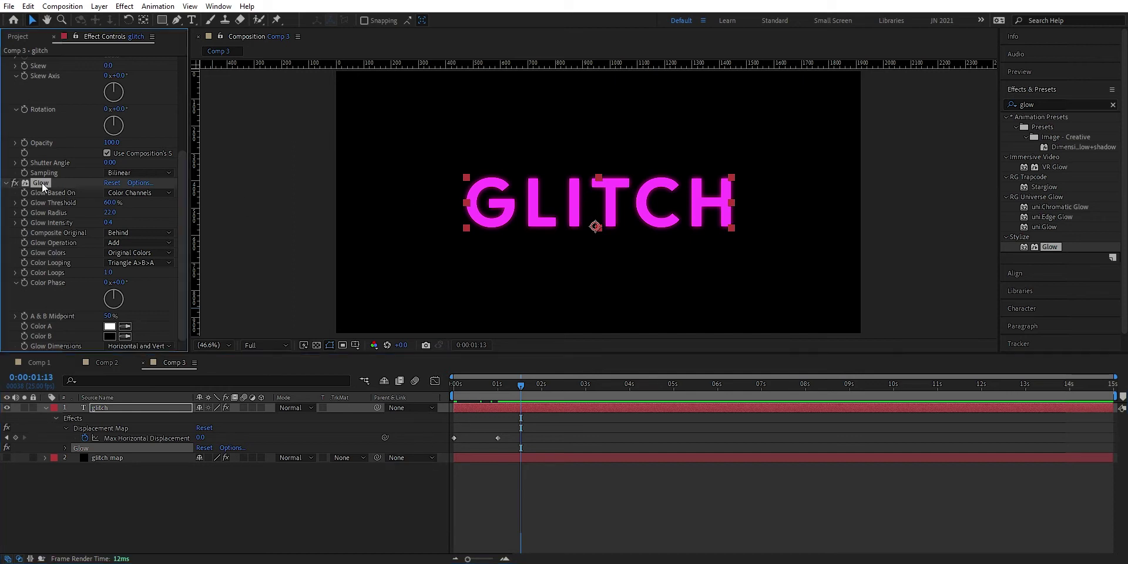
key(ctrl+d)
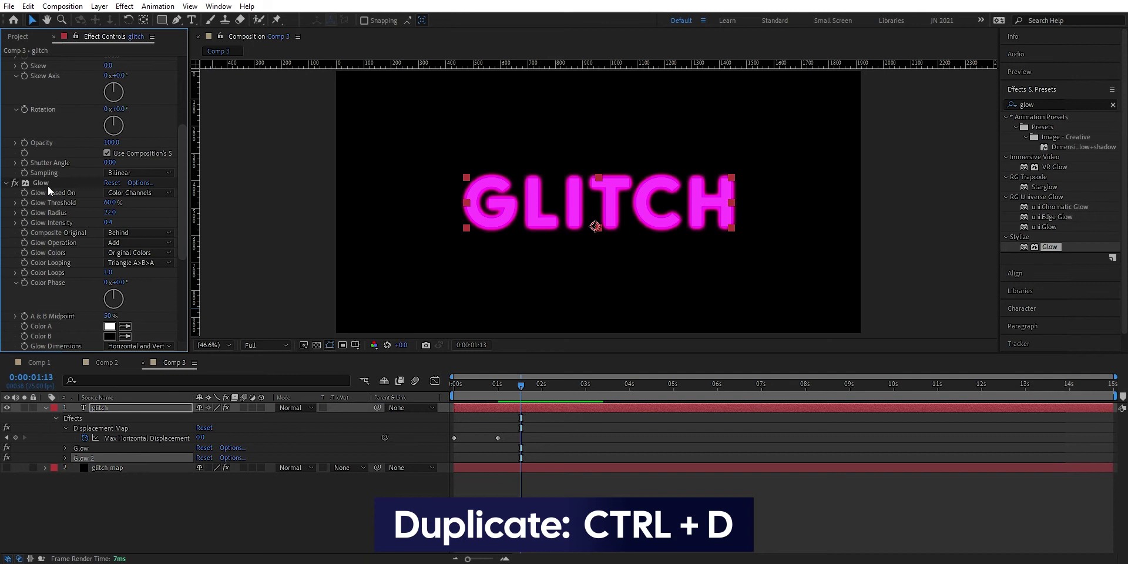
scroll(61, 264, down, 5)
scroll(61, 263, down, 1)
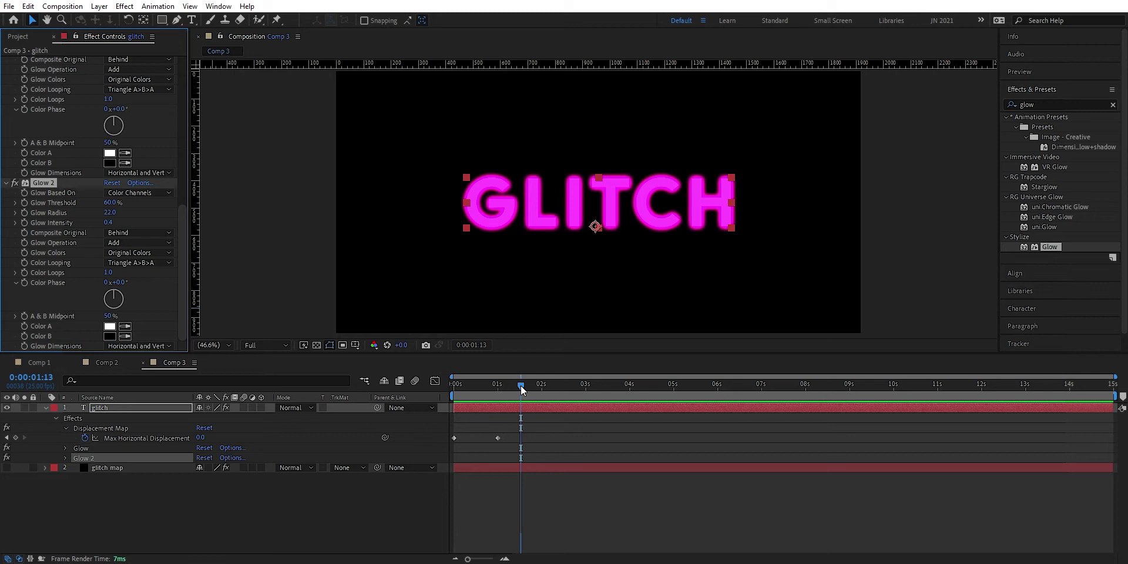
- Set the duplicated Glow's intensity to 0 and keyframe it at frame 3
drag(529, 386, 454, 385)
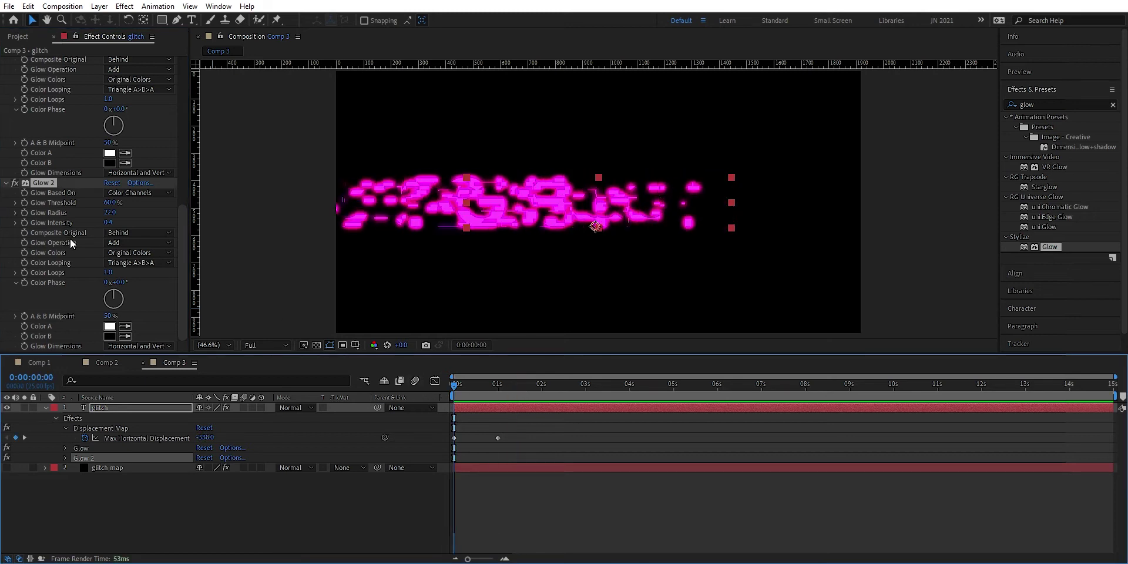
drag(108, 223, 82, 223)
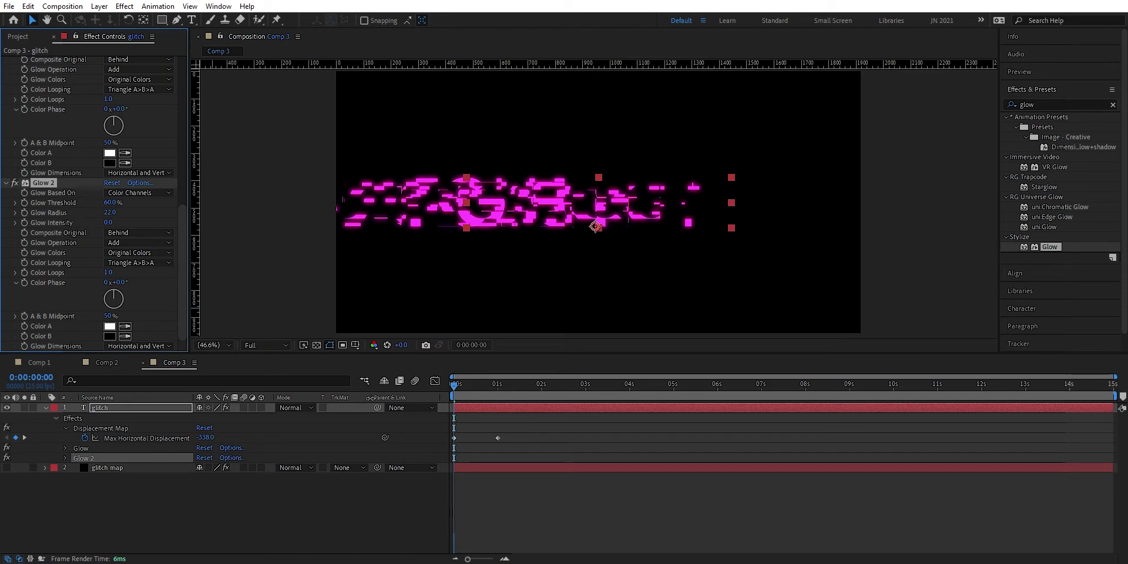
click(460, 386)
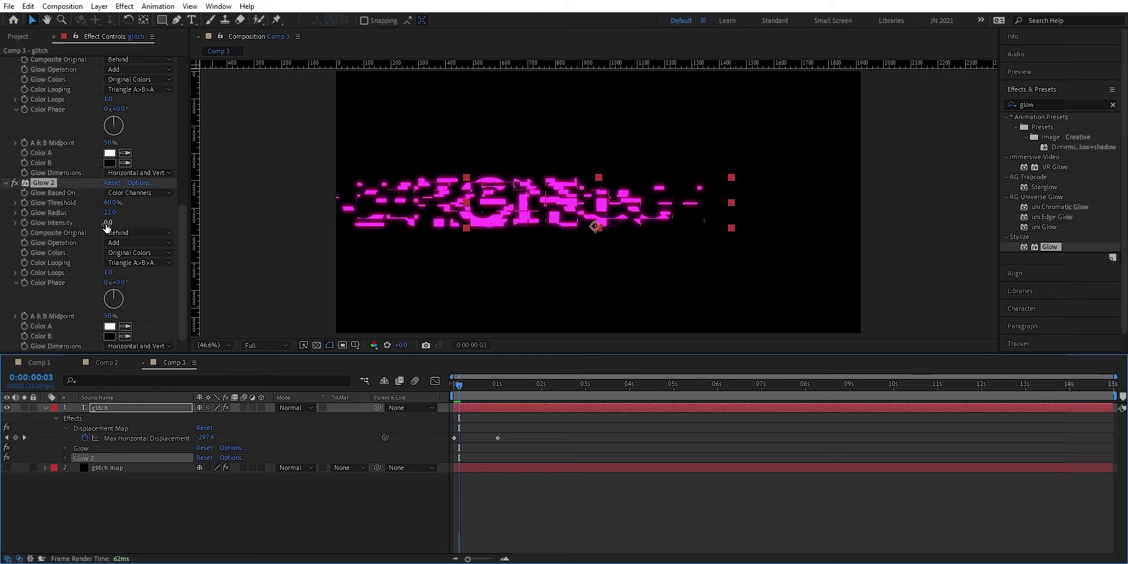
click(24, 223)
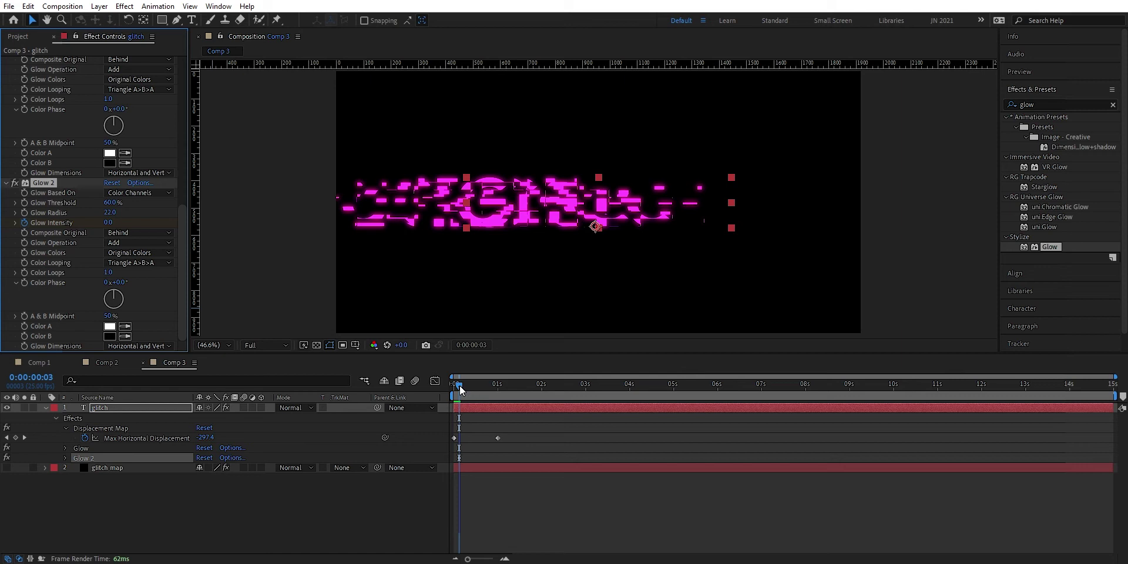
- Keyframe the duplicated Glow's intensity at 0.4 at frame 6 and set its glow radius to about 68
drag(461, 387, 464, 388)
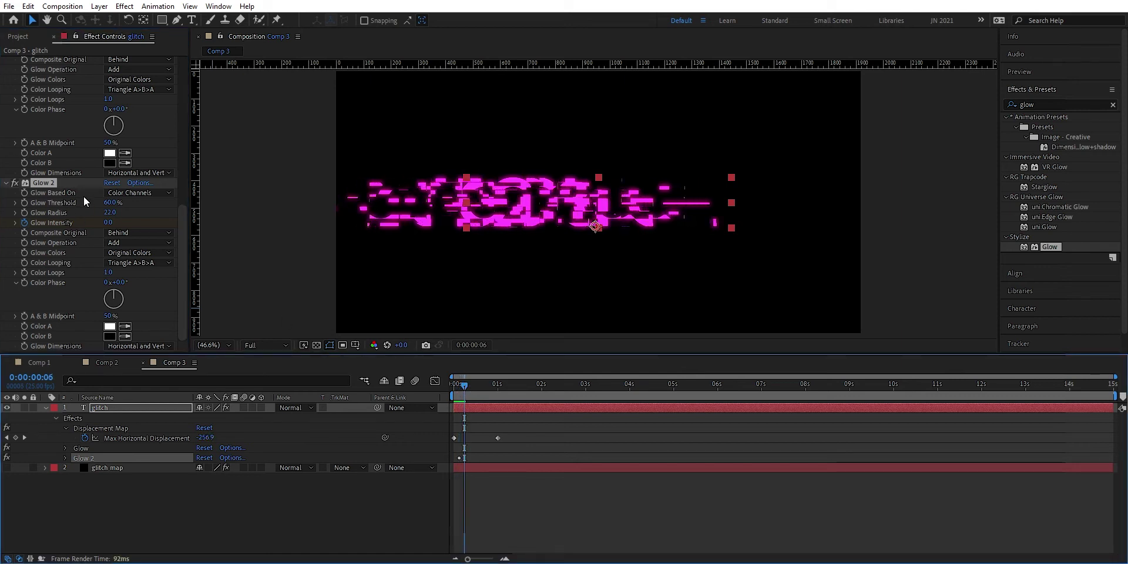
click(109, 223)
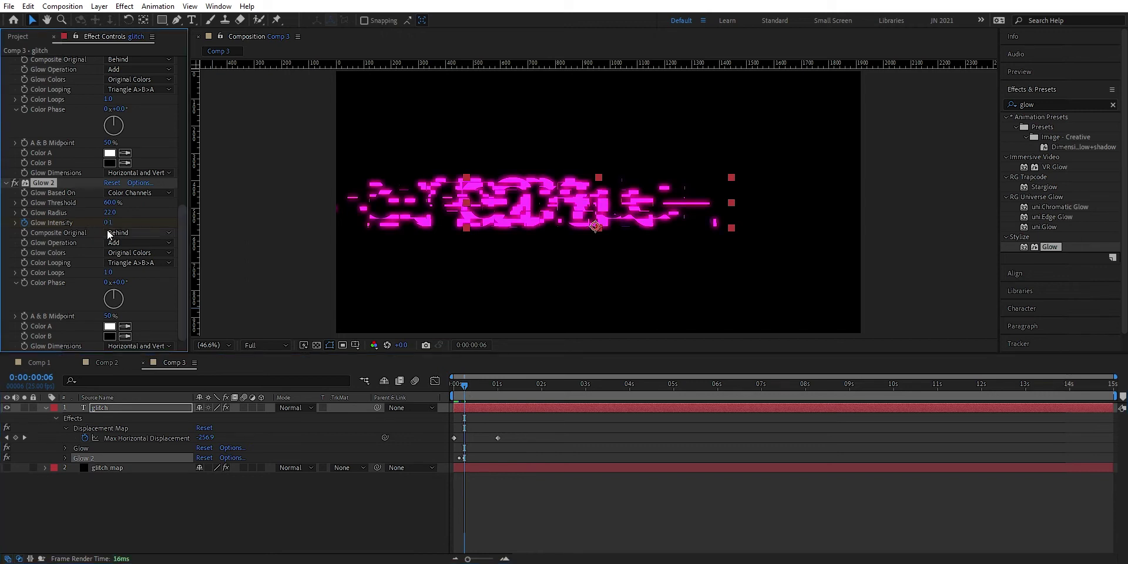
drag(116, 223, 136, 210)
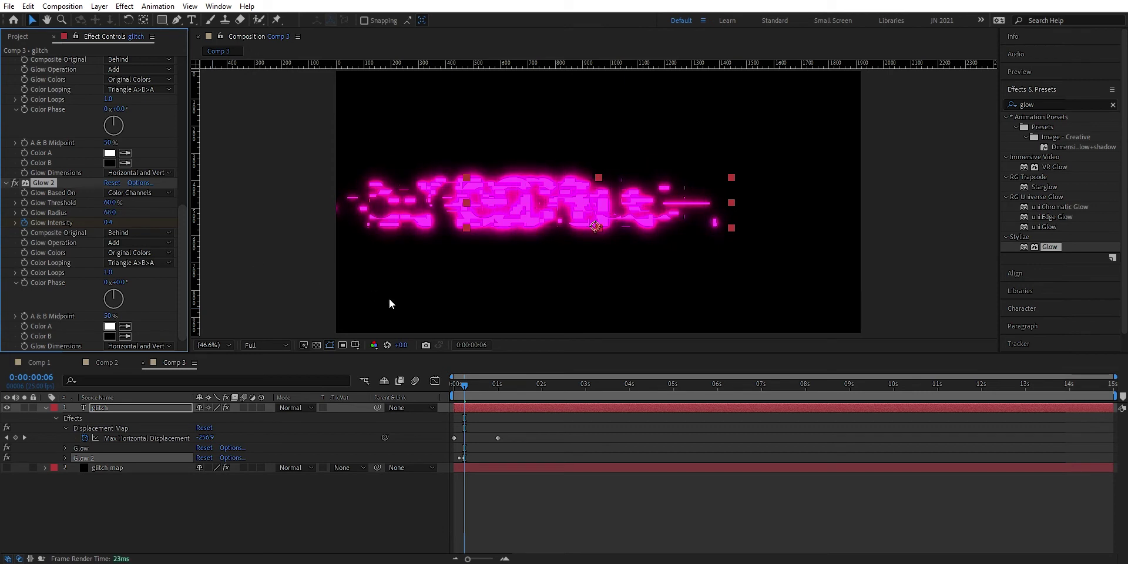
- Keyframe the duplicated Glow's intensity back to 0 at frame 24
drag(464, 386, 492, 394)
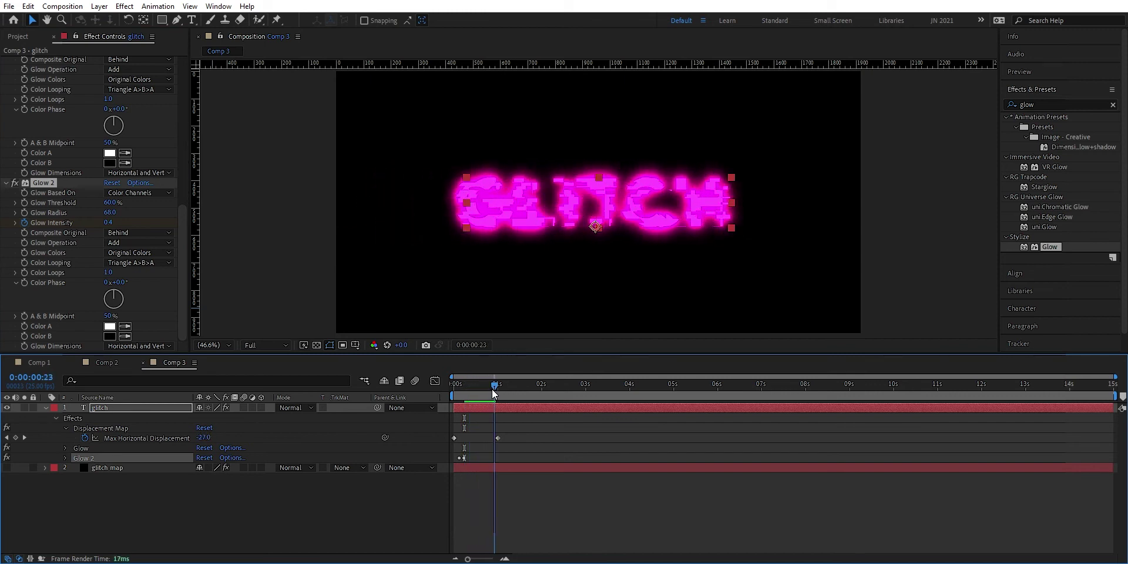
drag(492, 389, 494, 389)
drag(104, 224, 87, 227)
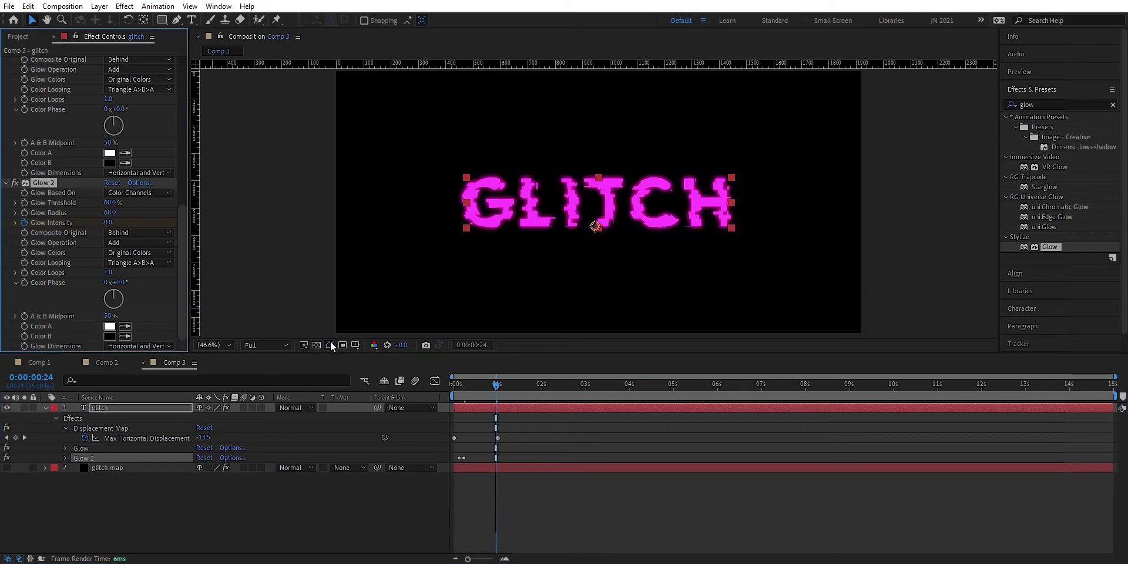
- Preview the glowing glitch text animation from the start of the timeline, playing it twice
drag(495, 384, 442, 394)
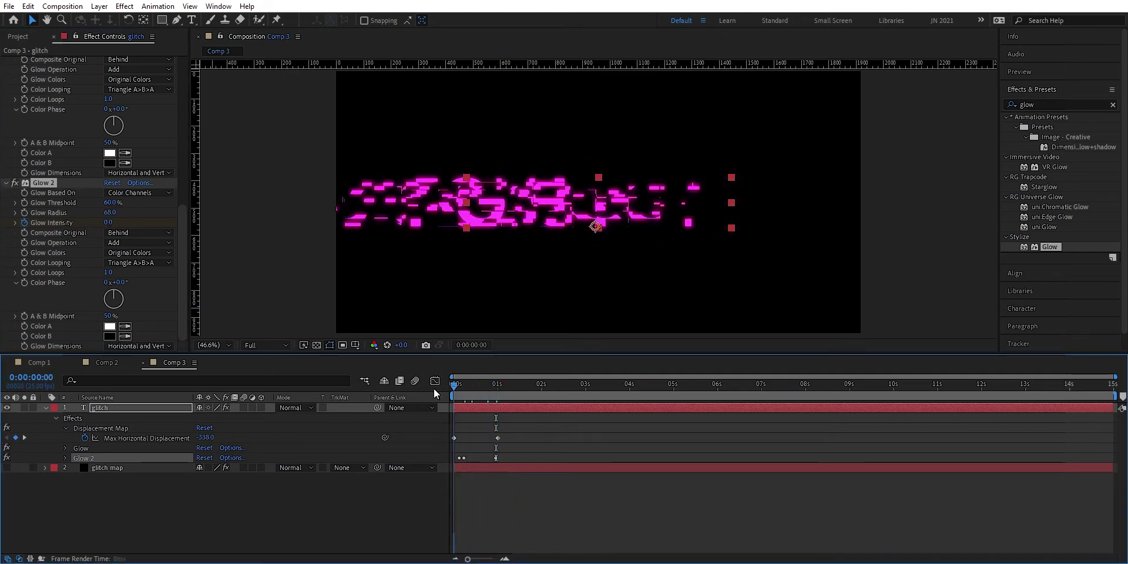
click(272, 269)
key(space)
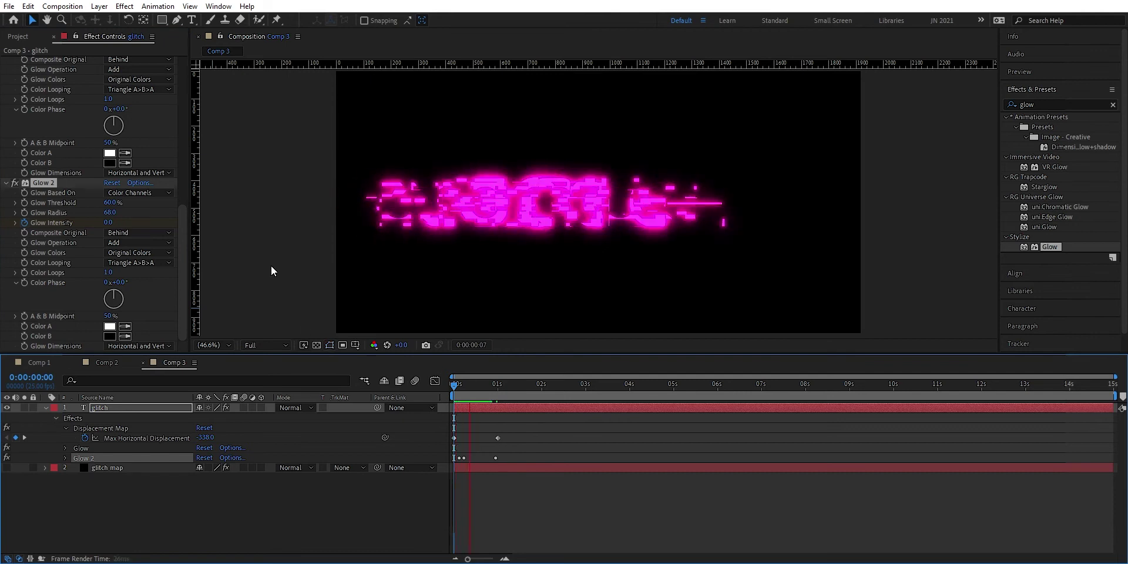
key(space)
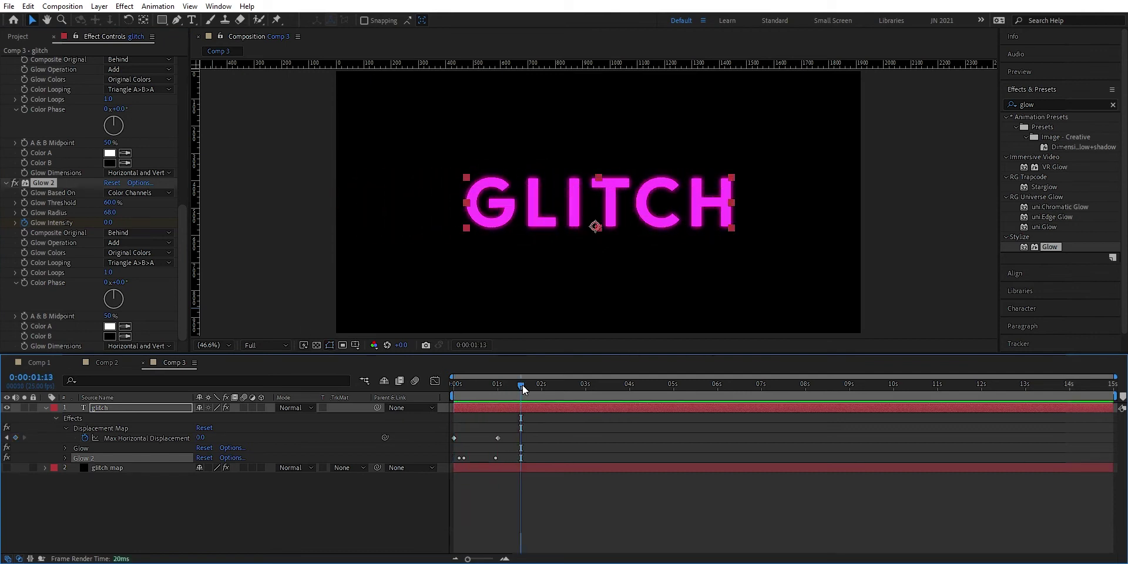
drag(523, 386, 454, 385)
key(space)
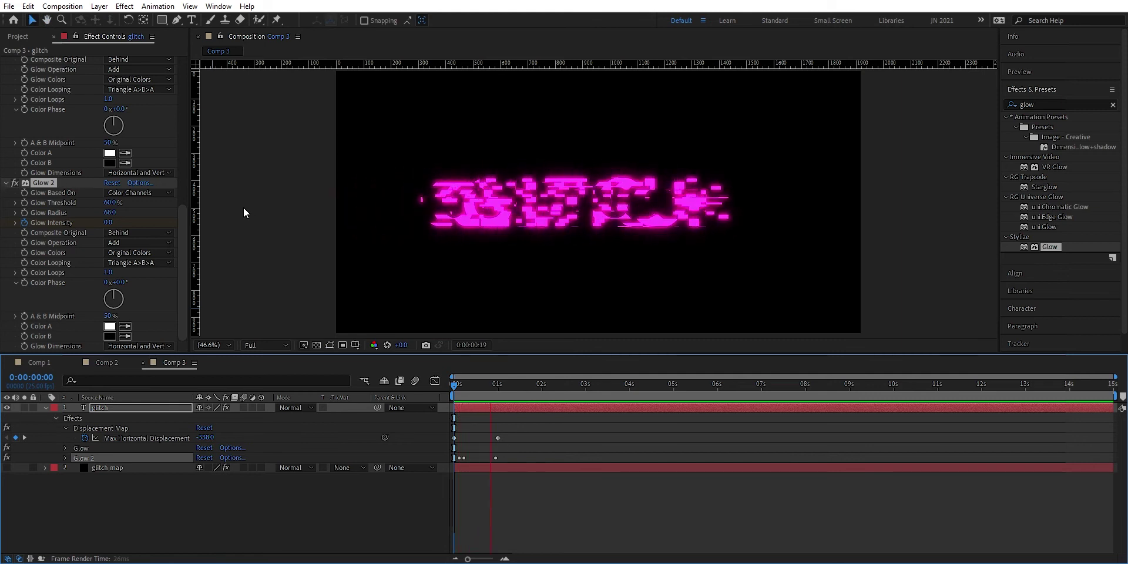
- Replay the glowing glitch text animation from the start and return to frame 0
key(space)
drag(515, 386, 421, 387)
key(space)
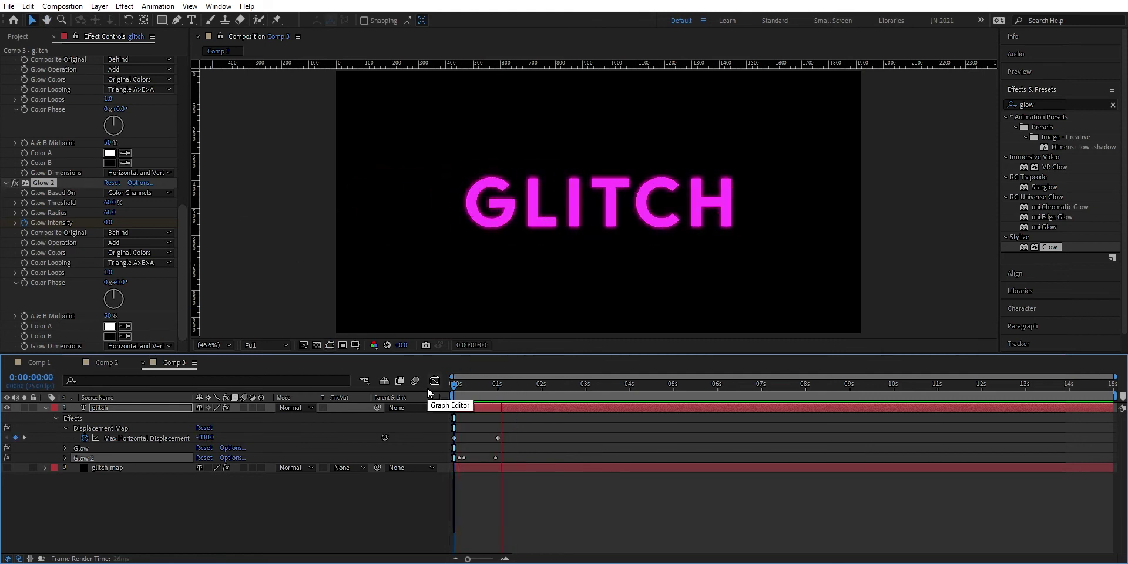
key(space)
drag(519, 386, 425, 393)
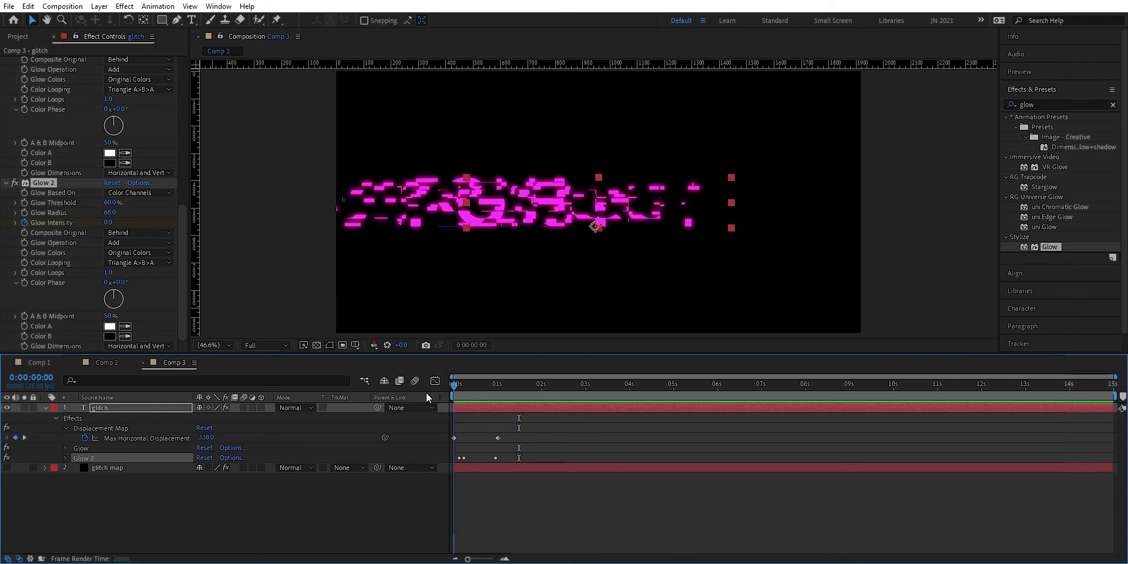
- Keyframe the glitch text layer's opacity at 100% at frame 5 and at 0% at frame 0
click(108, 406)
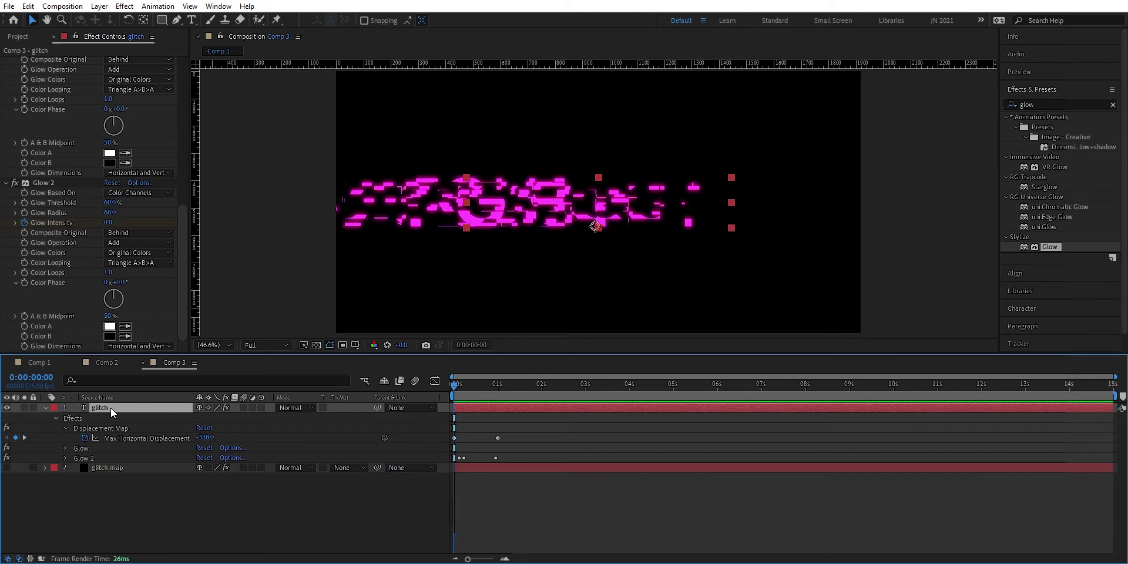
key(t)
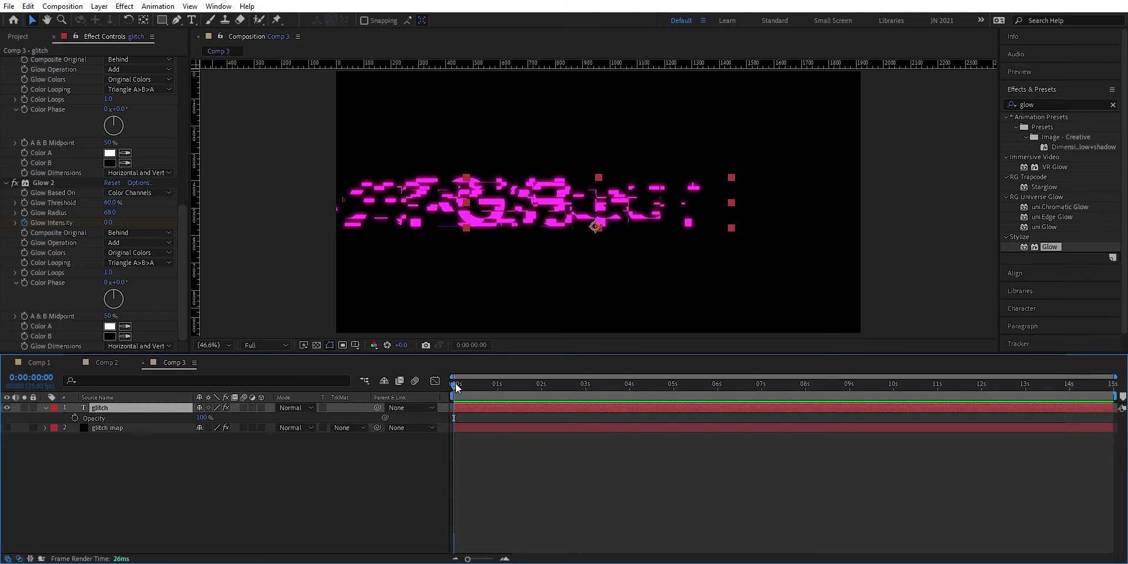
key(space)
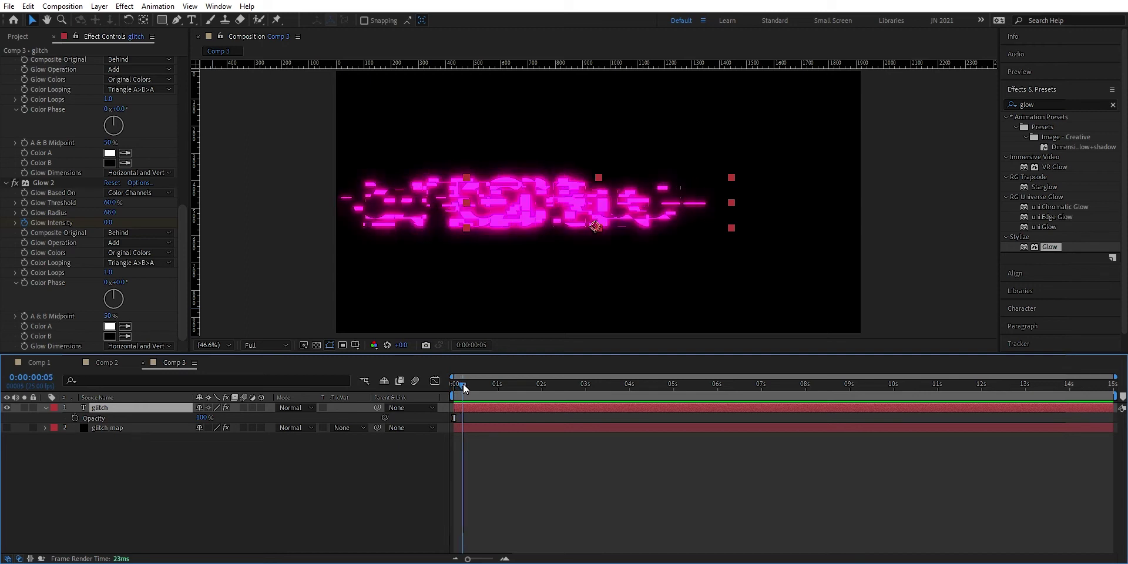
click(74, 418)
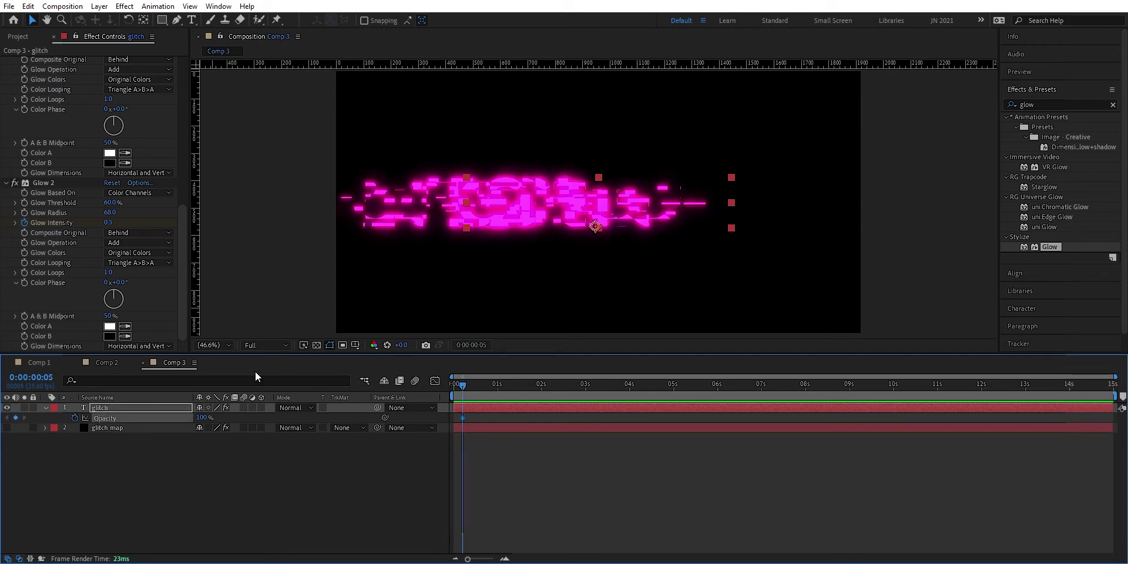
drag(463, 386, 454, 384)
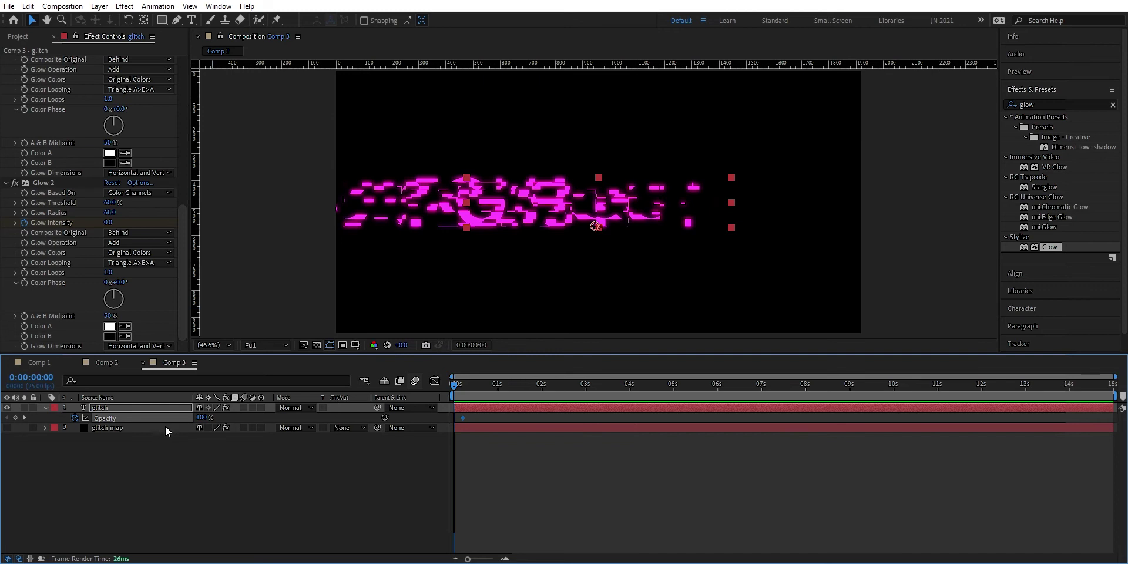
drag(201, 417, 119, 428)
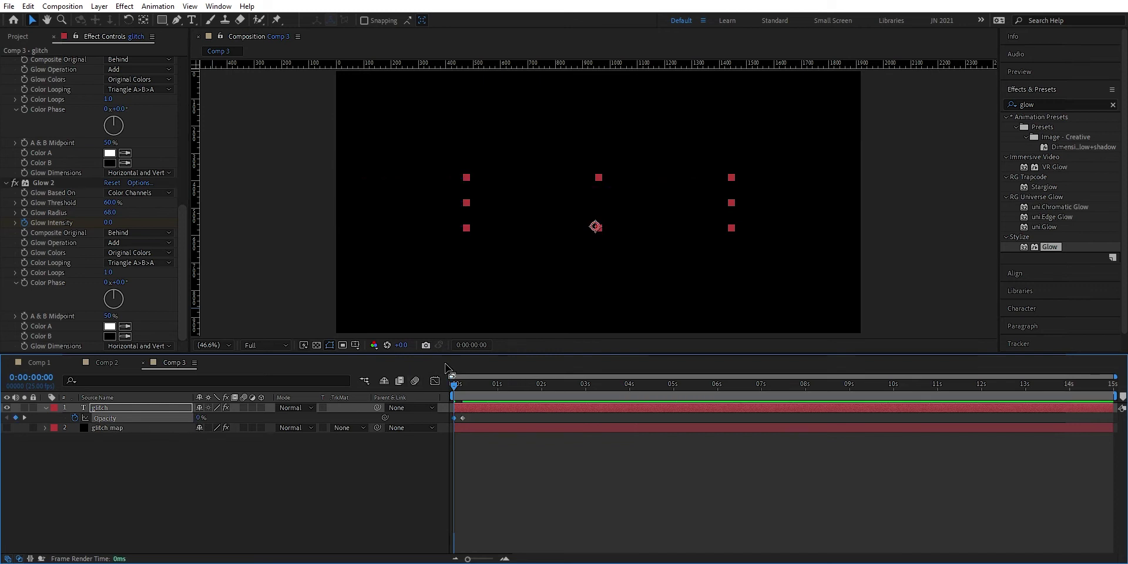
- Preview the text's fade-in from the start of the timeline with the layer deselected
click(393, 498)
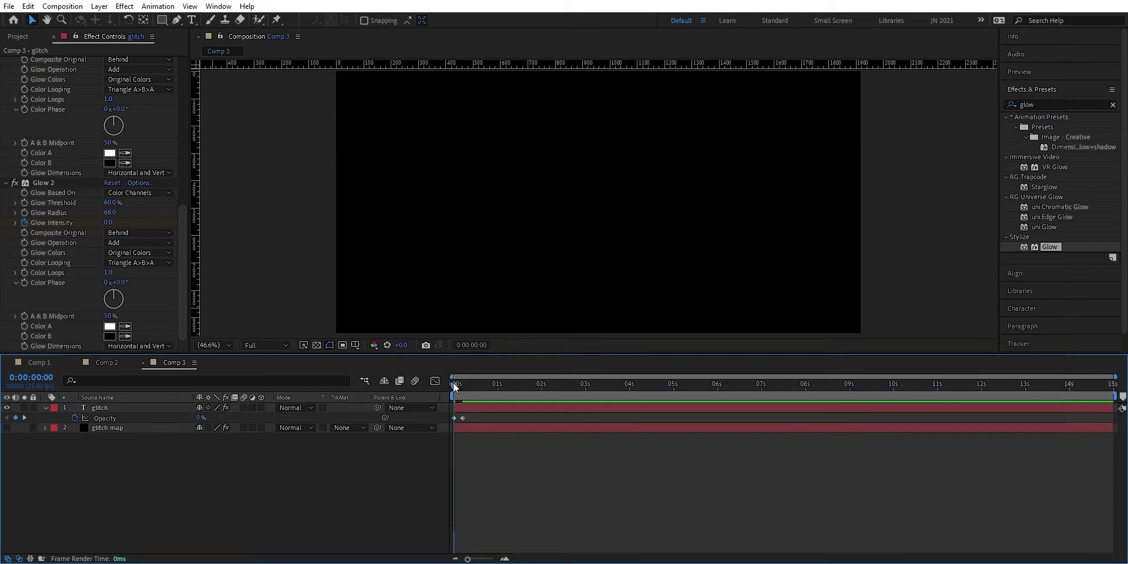
key(space)
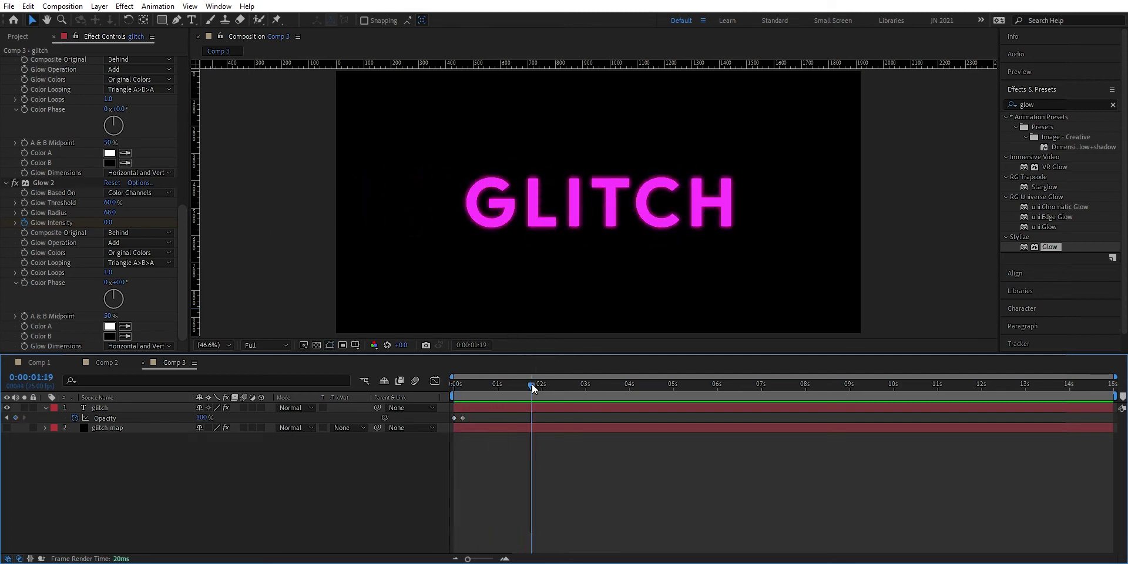
key(space)
- Show all keyframes of the glitch layer and add Max Horizontal Displacement and Transform Position keyframes at 0:00:02:11
click(156, 408)
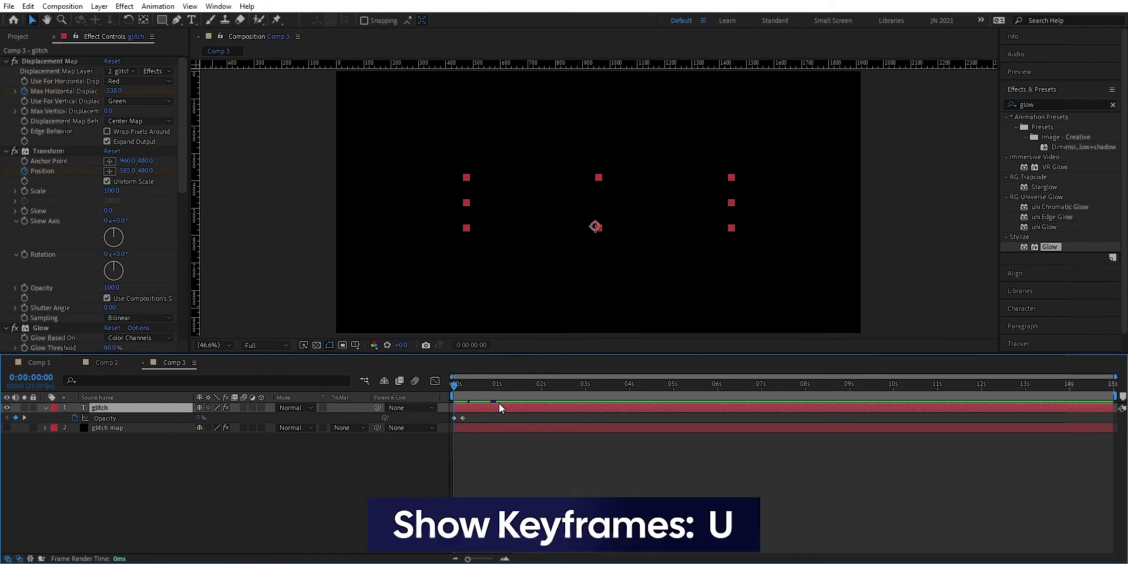
key(u)
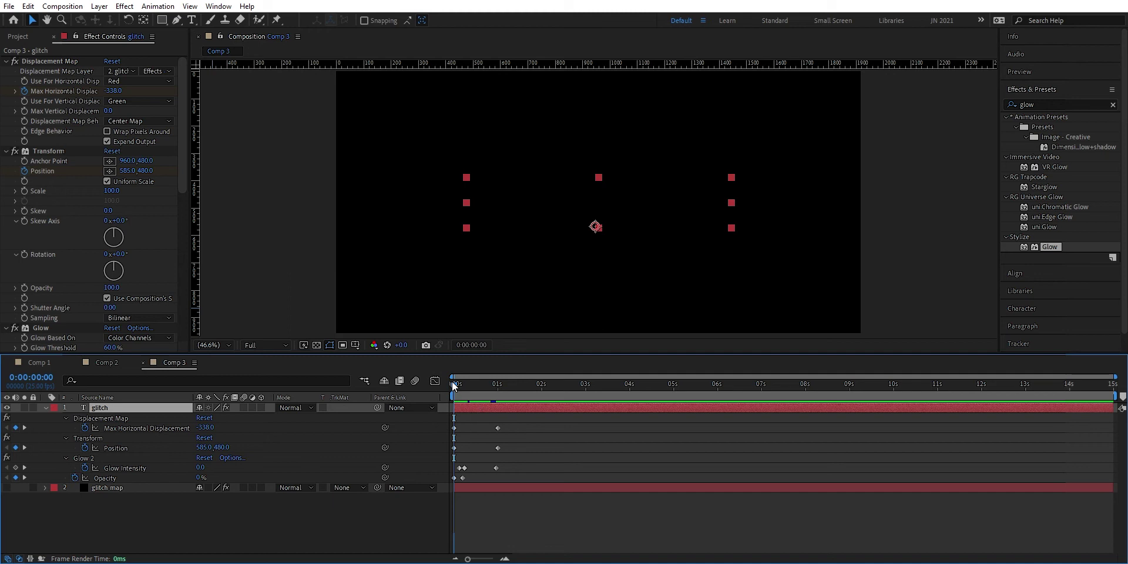
drag(454, 385, 559, 386)
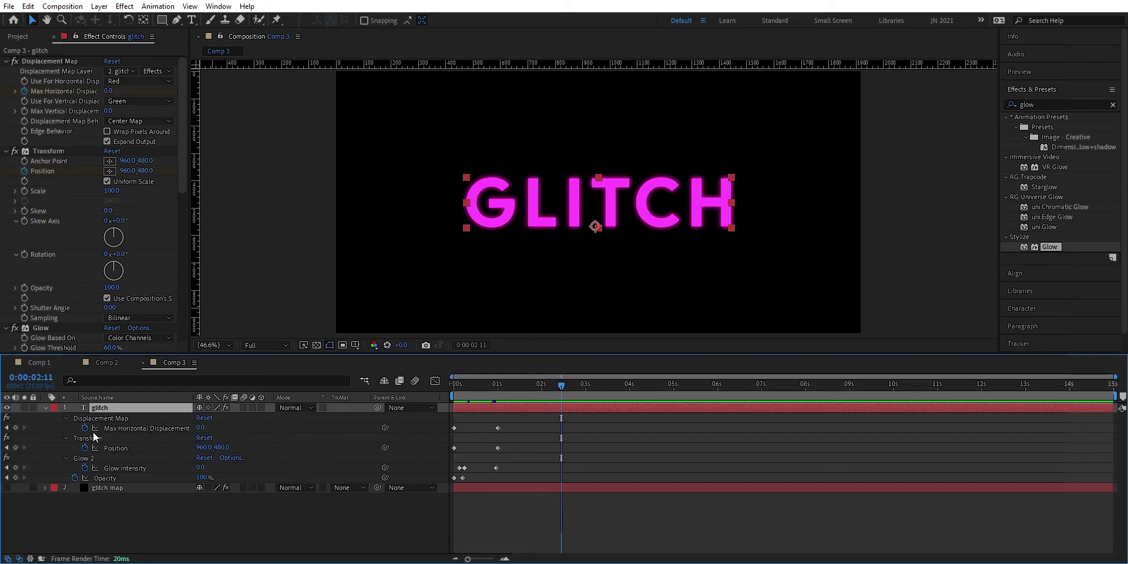
click(15, 427)
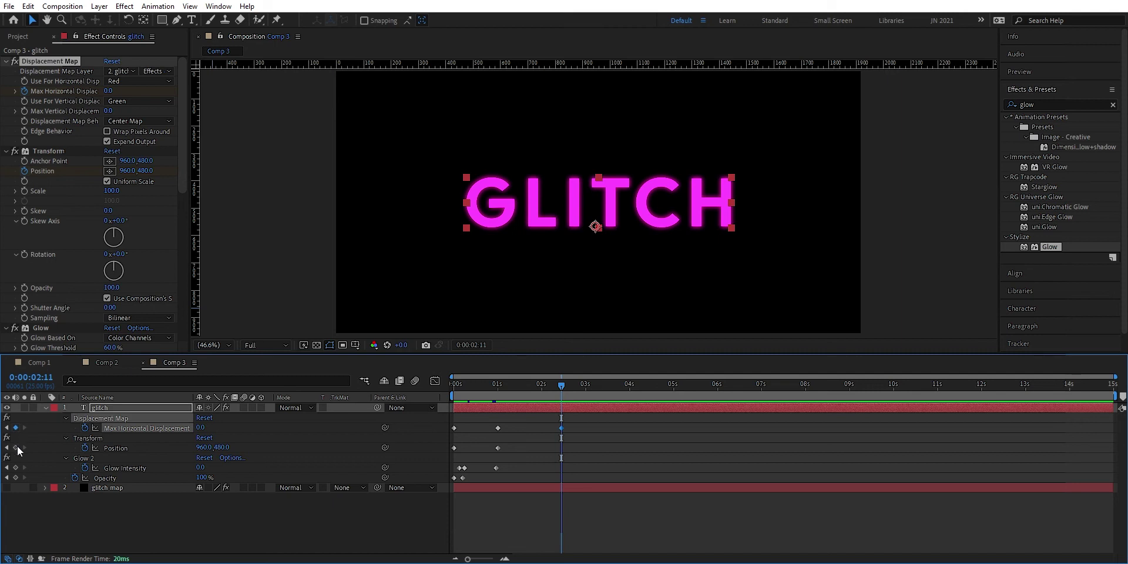
click(16, 447)
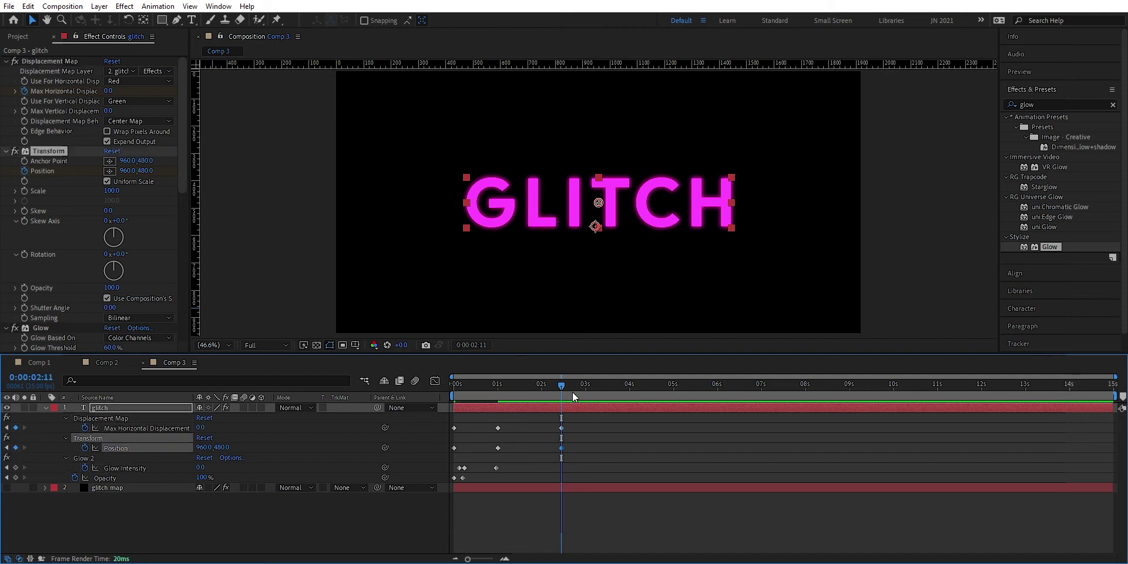
- At 0:00:03:12, keyframe Max Horizontal Displacement at 136 and the Transform effect's Position at 1341, 480
drag(560, 381, 607, 386)
drag(202, 427, 283, 431)
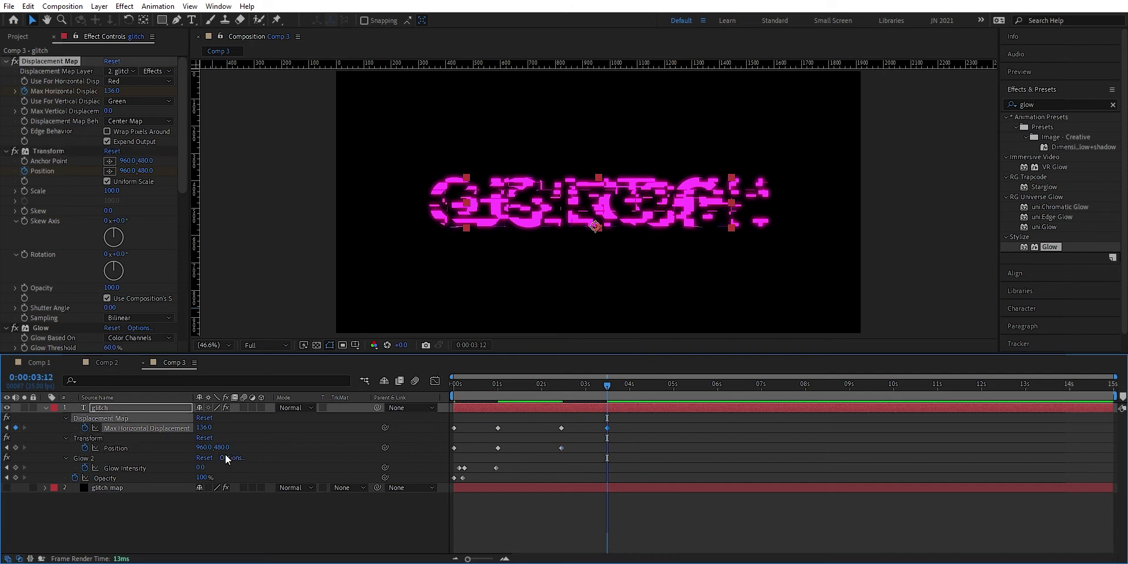
drag(204, 449, 417, 434)
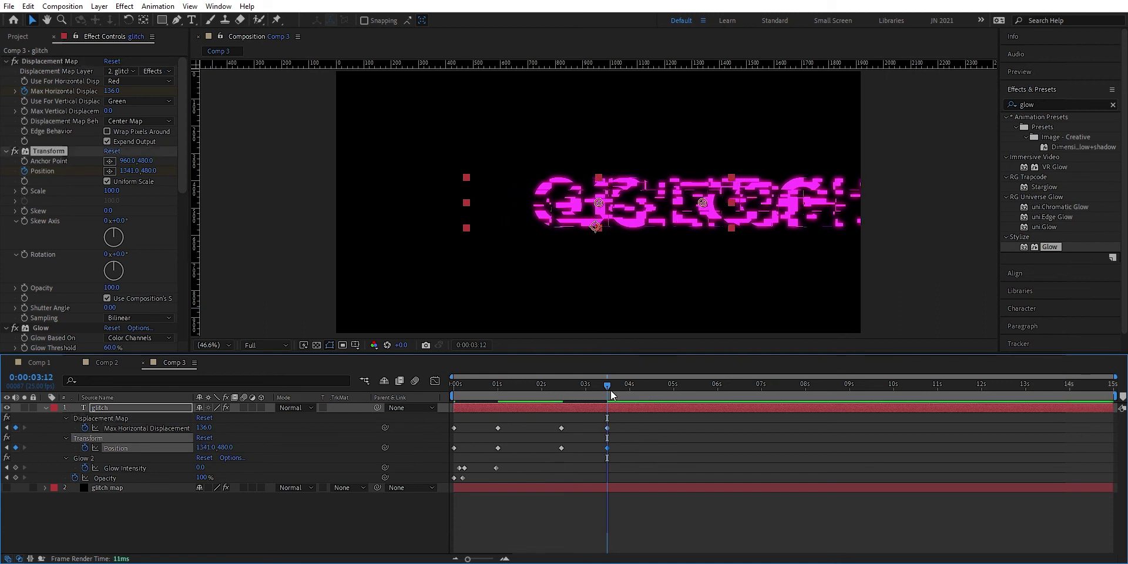
- Keyframe the glitch layer's opacity at 100% at 0:00:02:11 and at 0% at 0:00:03:12
drag(607, 386, 561, 390)
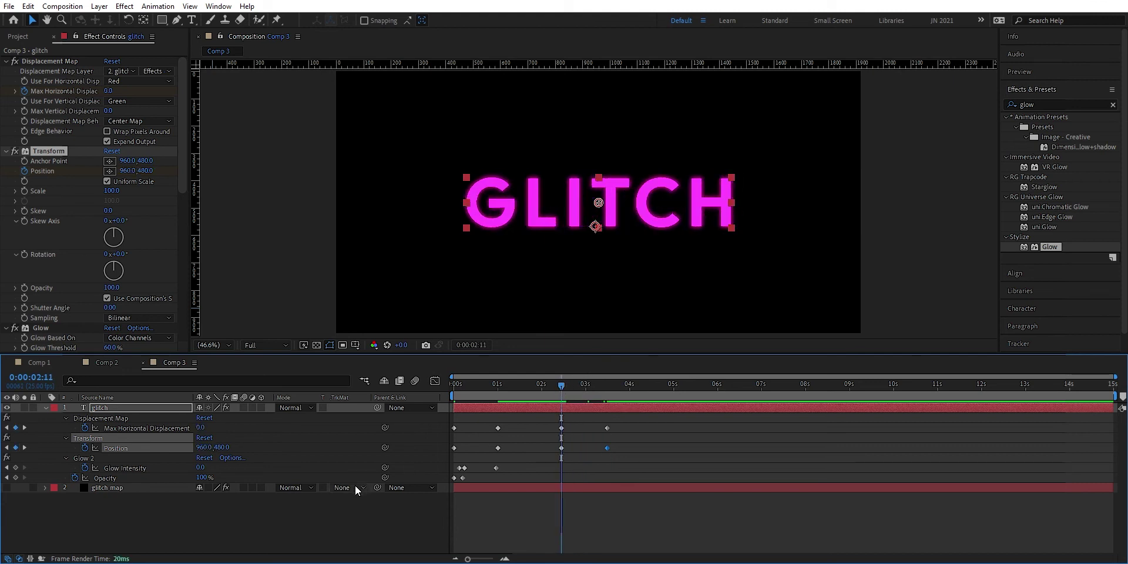
click(16, 477)
drag(562, 384, 608, 390)
click(204, 477)
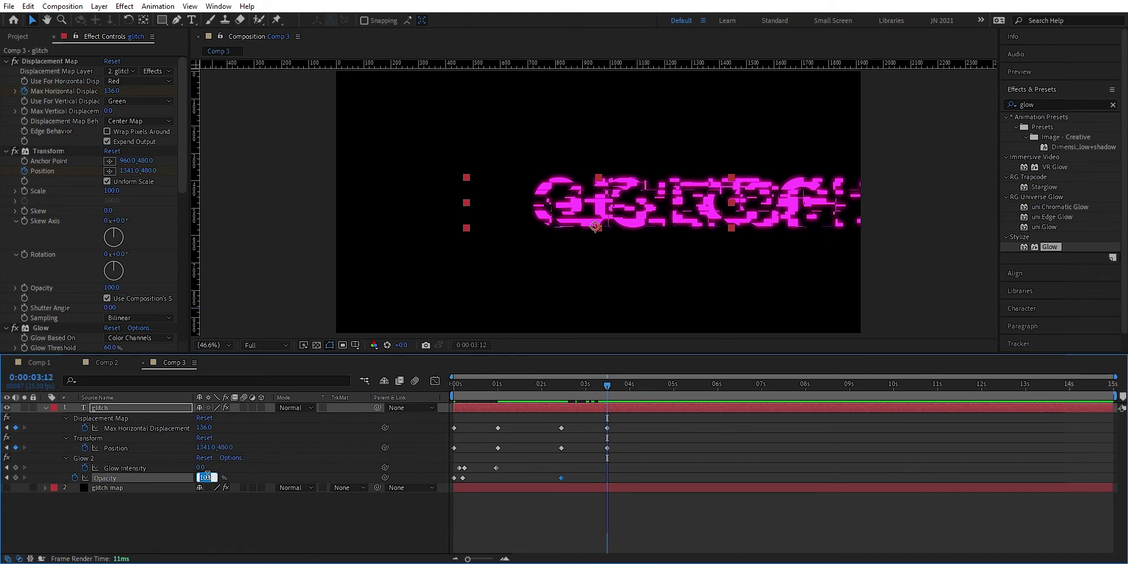
text(0)
key(Return)
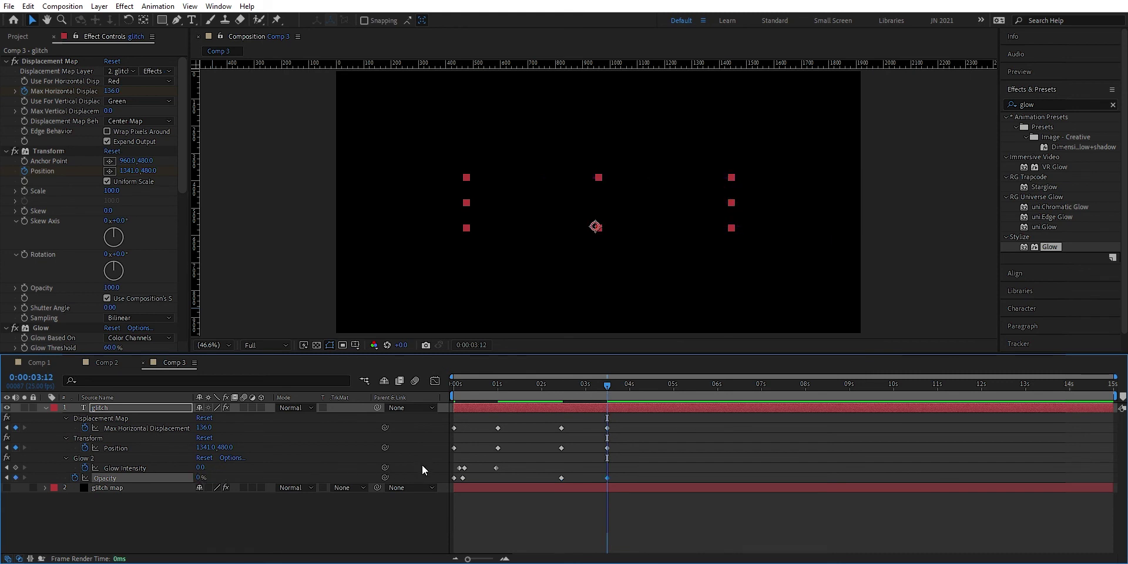
- Preview the full glitch-in and glitch-out animation from the start of the timeline
drag(607, 385, 418, 410)
key(space)
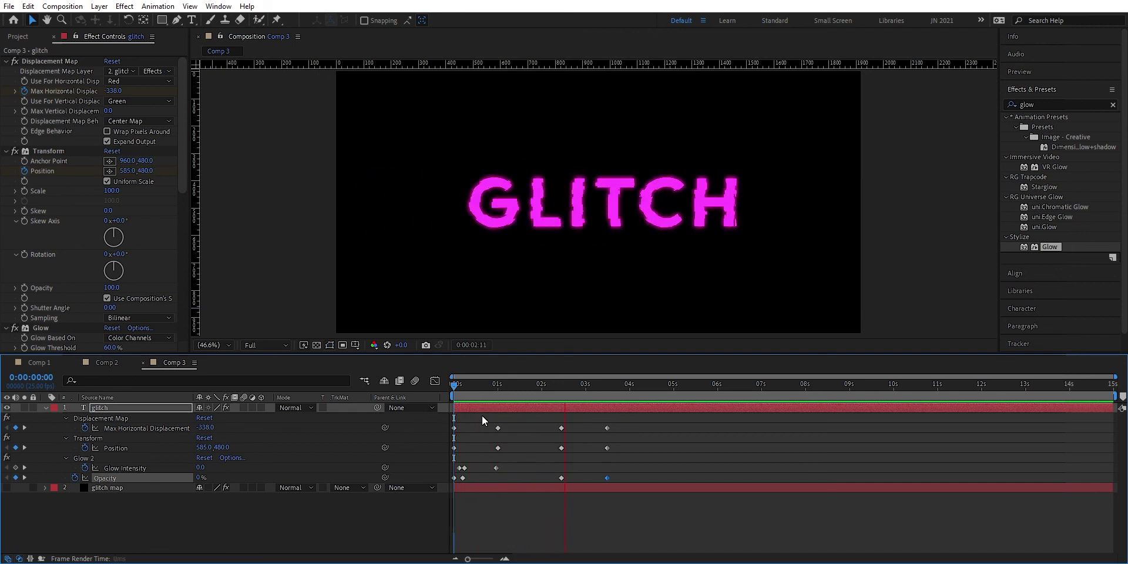
key(space)
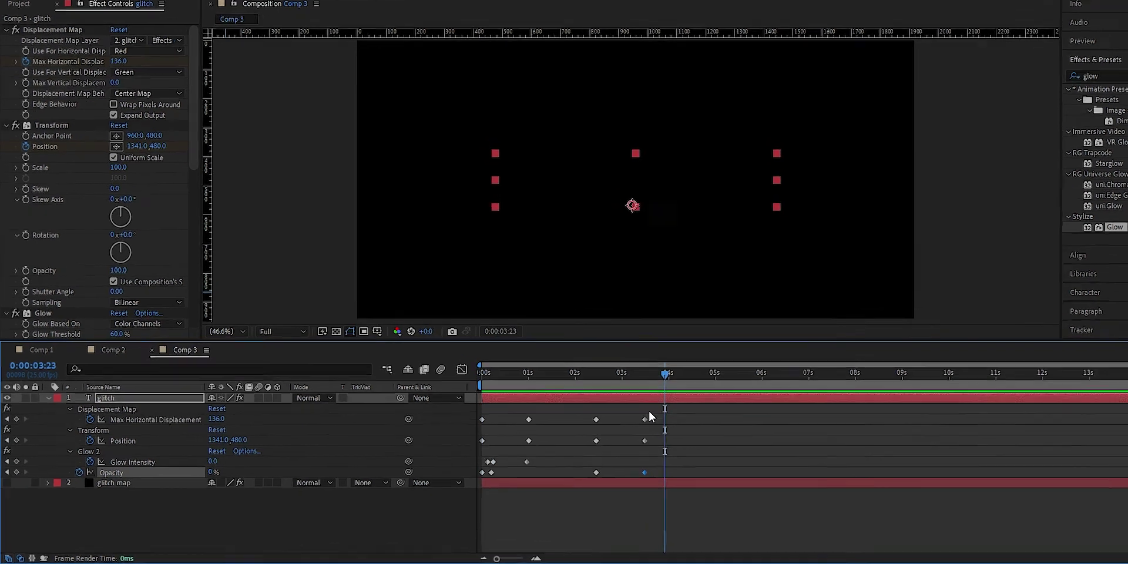
- Apply Easy Ease to all Max Horizontal Displacement and Position keyframes, and preview the animation from the start
drag(638, 415, 605, 418)
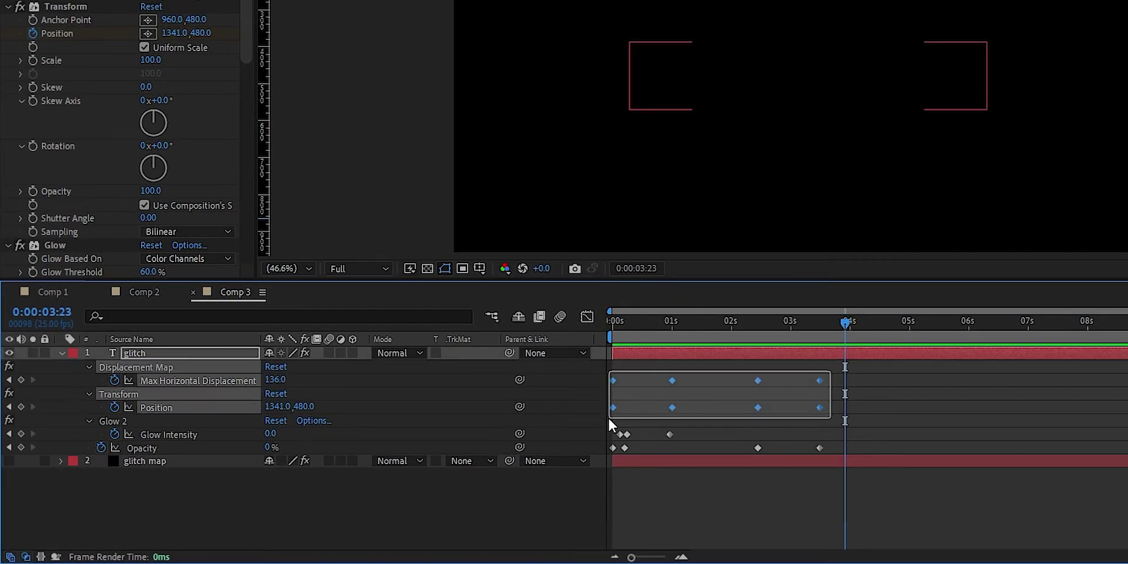
key(F9)
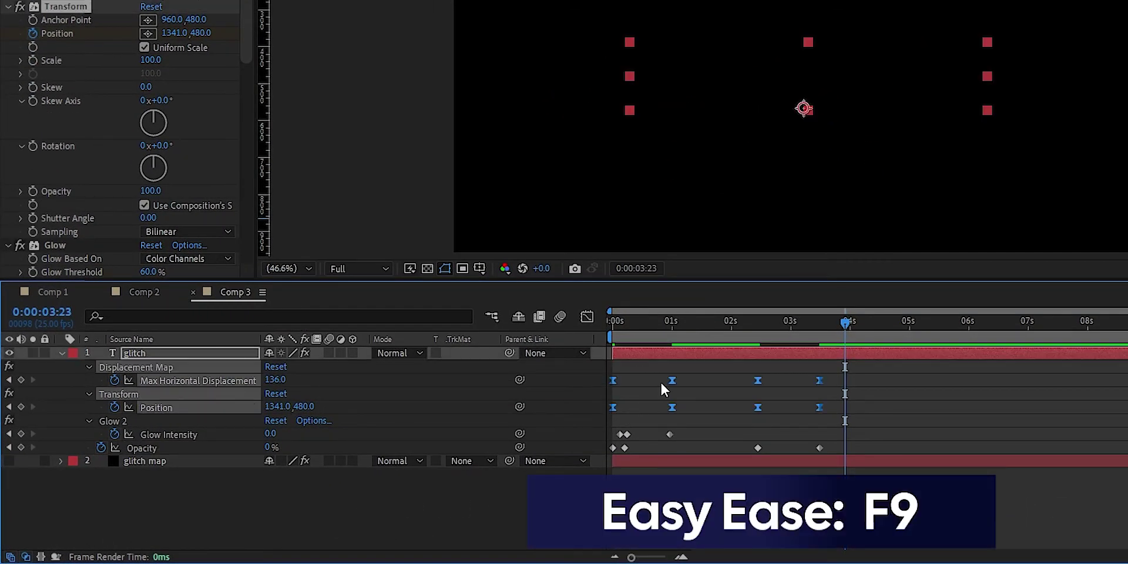
drag(845, 321, 609, 341)
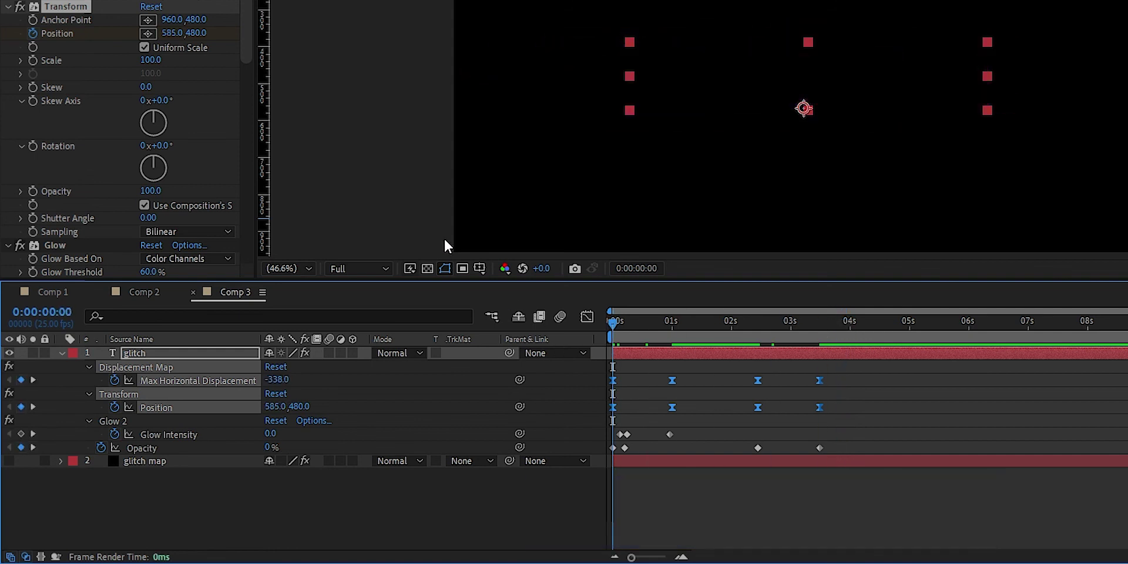
key(space)
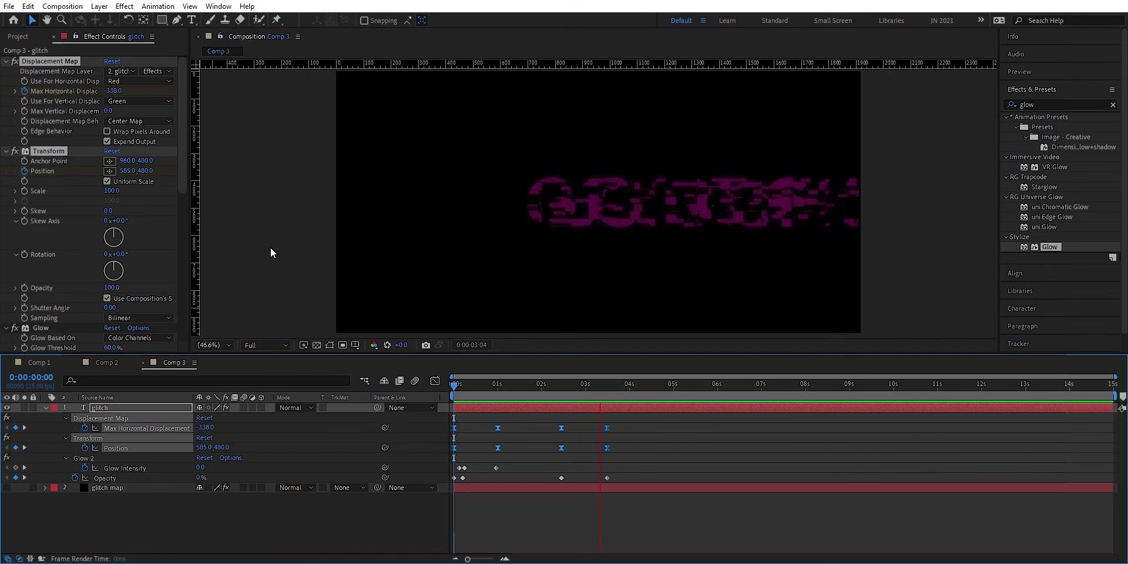
key(space)
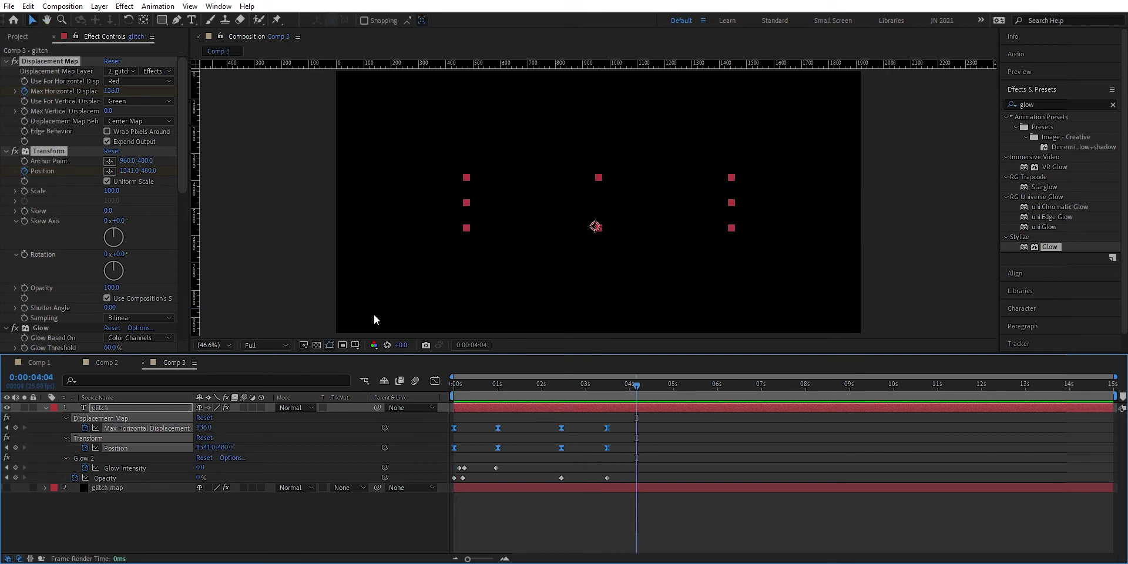
- Replay the eased glitch animation from frame 0 with its keyframes deselected
drag(637, 388, 453, 387)
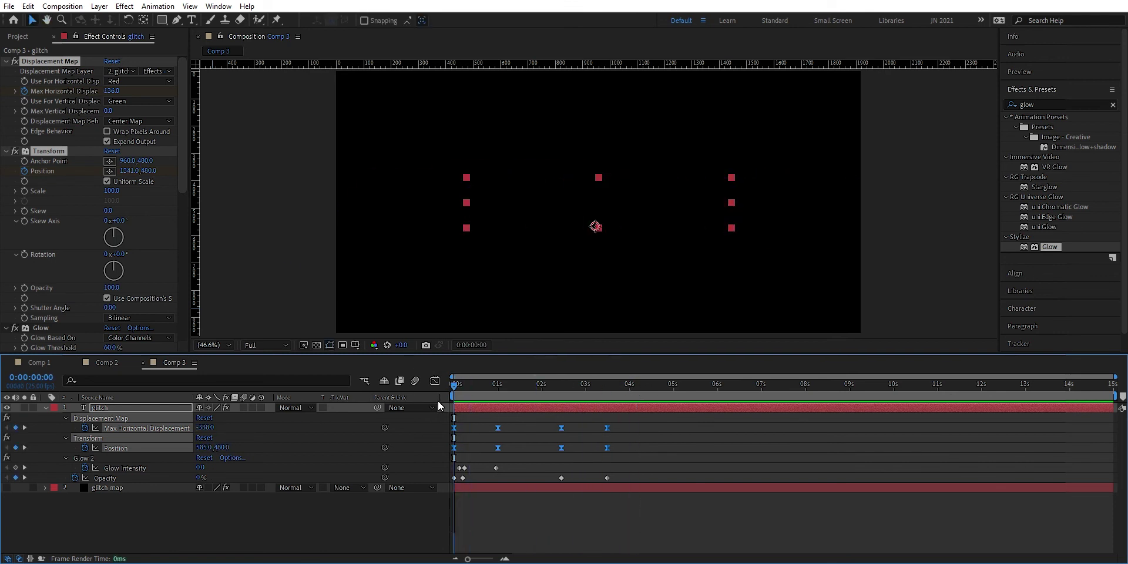
click(511, 412)
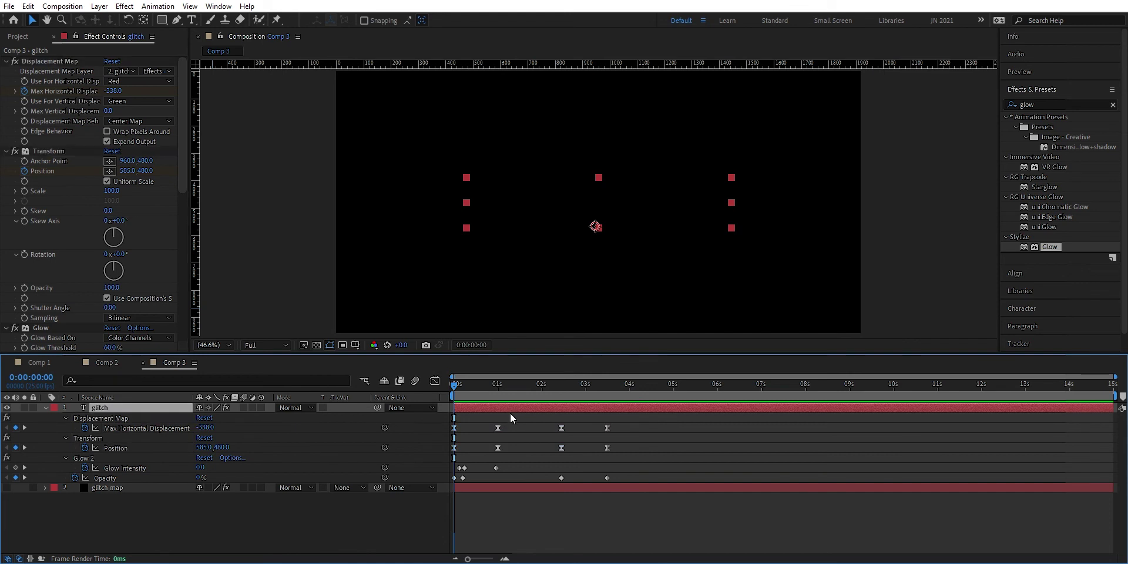
key(space)
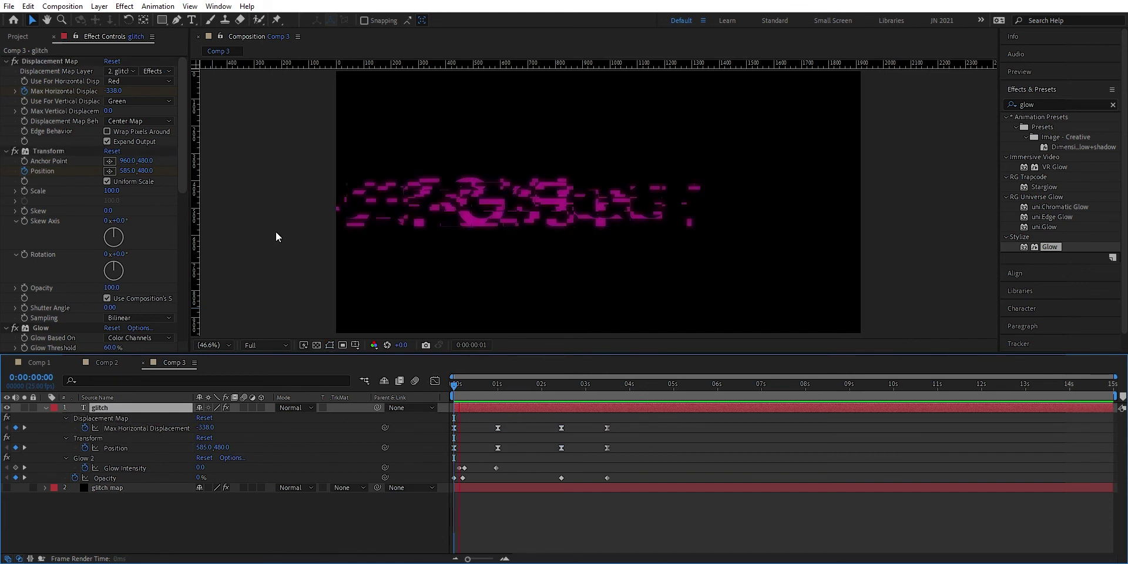